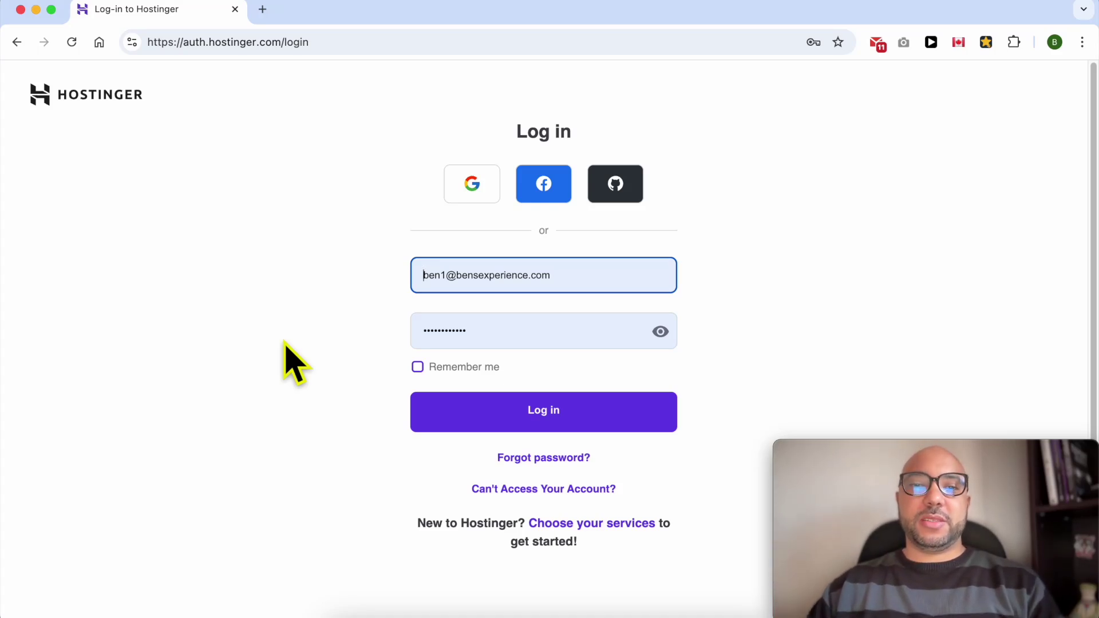
Log in to Hostinger hPanel with the pre-filled credentials.
{"action": "left_click", "coordinate": [292, 361]}
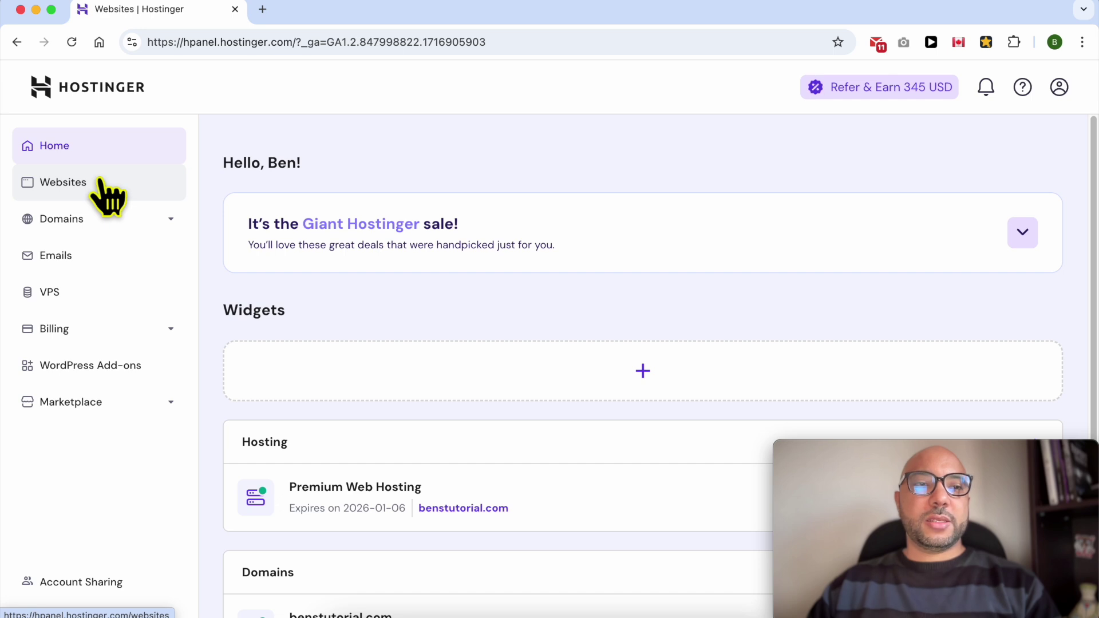
Open the Websites list showing benstutorial.com under Premium Web Hosting.
{"action": "left_click", "coordinate": [110, 197]}
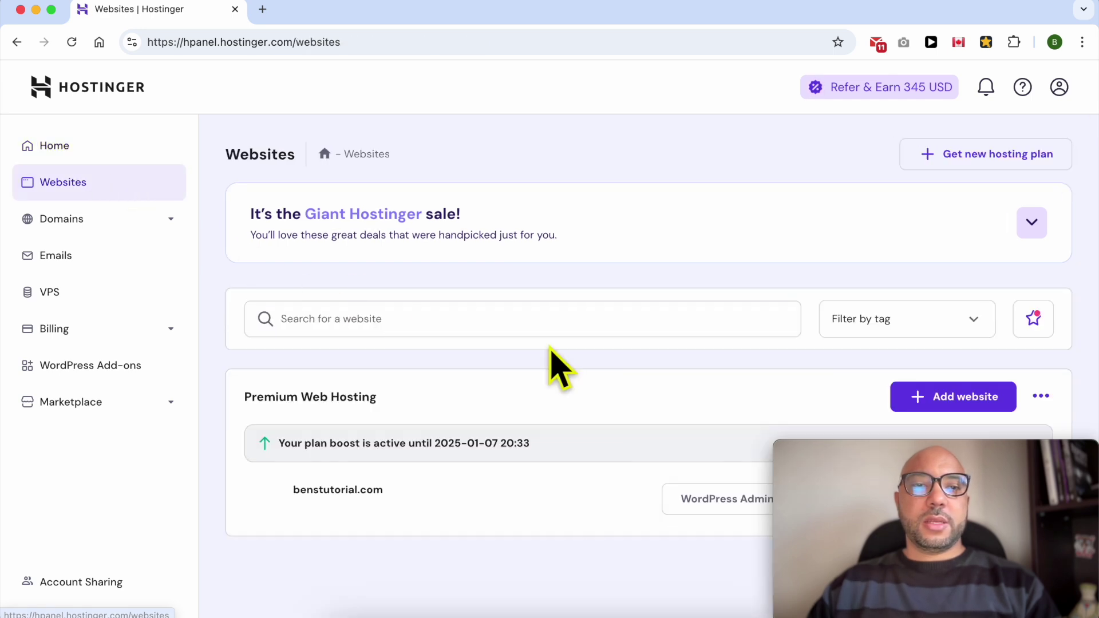
{"action": "mouse_move", "coordinate": [894, 455]}
{"action": "left_mouse_down"}
{"action": "mouse_move", "coordinate": [877, 20]}
{"action": "mouse_move", "coordinate": [889, 12]}
{"action": "left_mouse_up"}
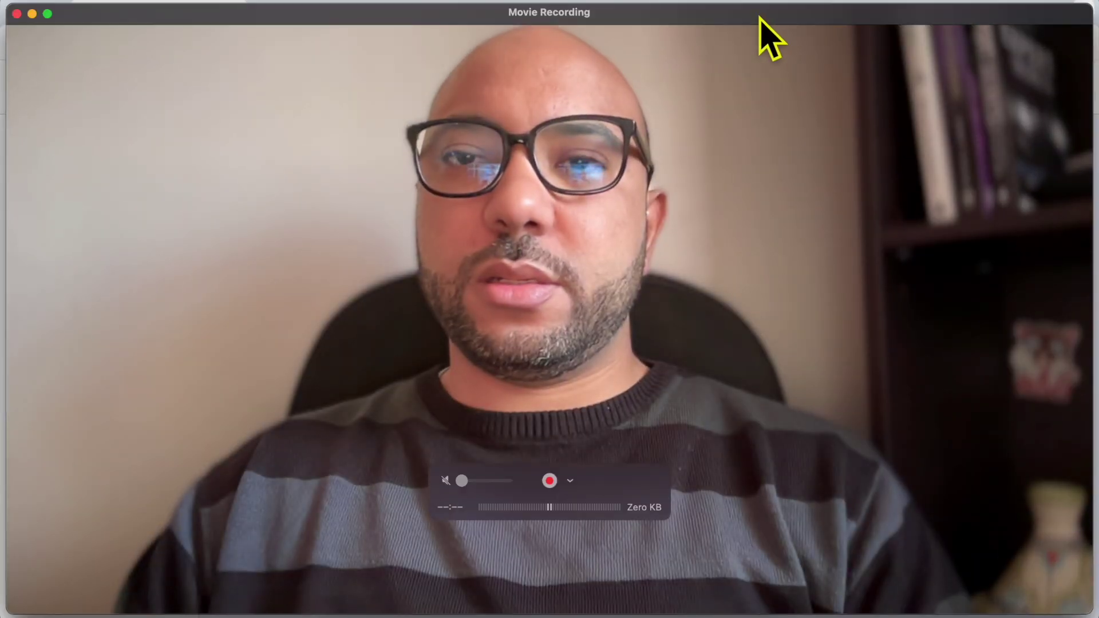
{"action": "left_click_drag", "start_coordinate": [761, 37], "coordinate": [965, 69]}
{"action": "left_click", "coordinate": [940, 555]}
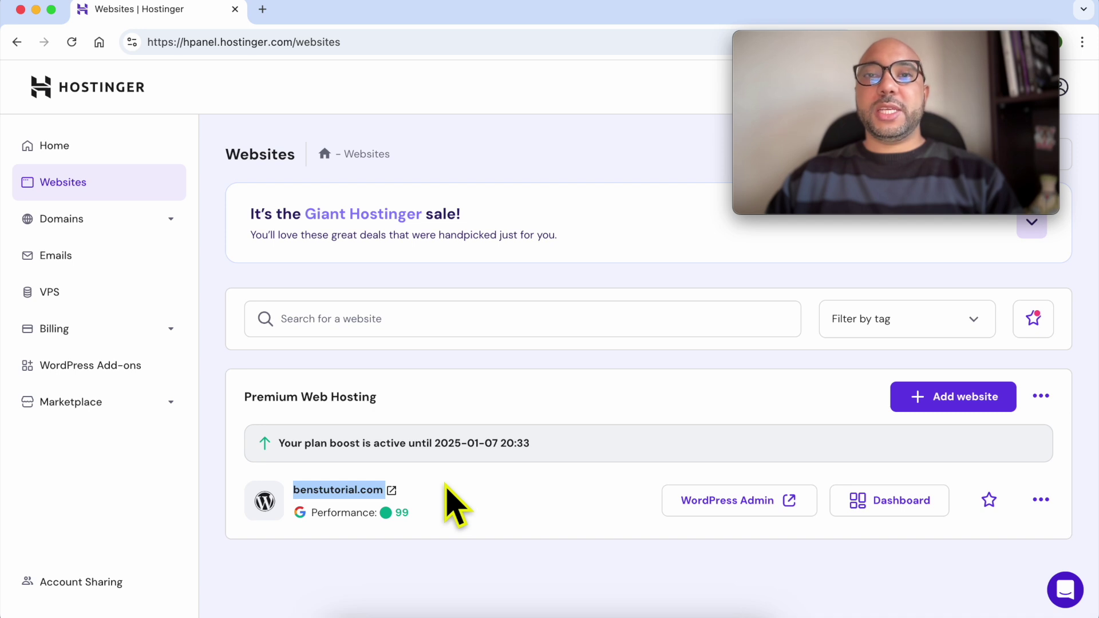
Open benstutorial.com's dashboard and go to Domains > Subdomains.
{"action": "left_click", "coordinate": [904, 512]}
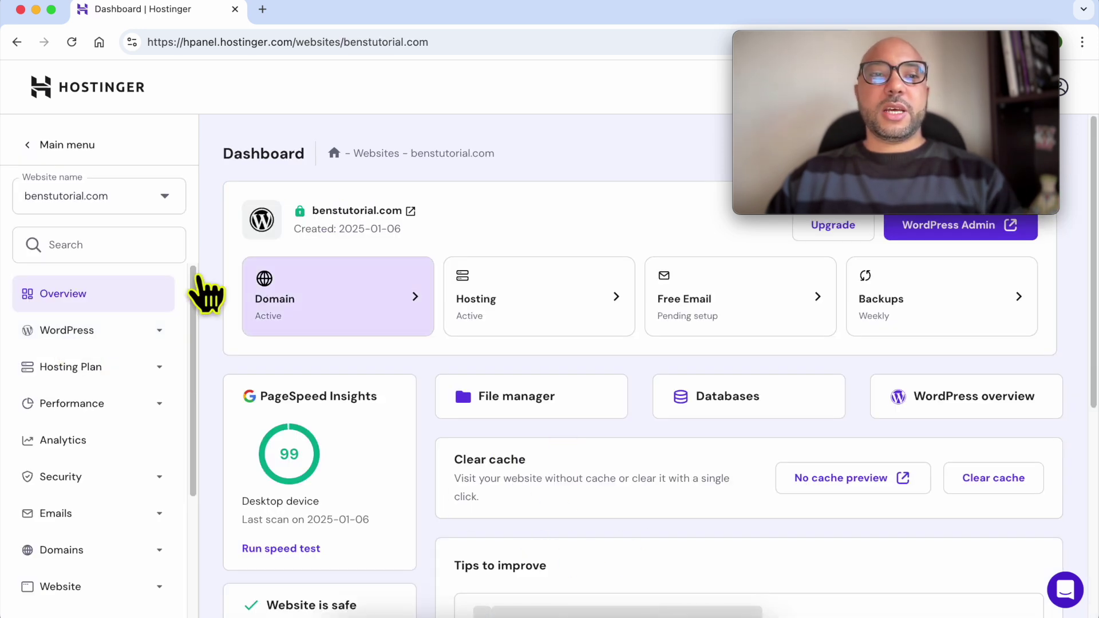
{"action": "scroll", "coordinate": [117, 490], "scroll_direction": "down", "scroll_amount": 2}
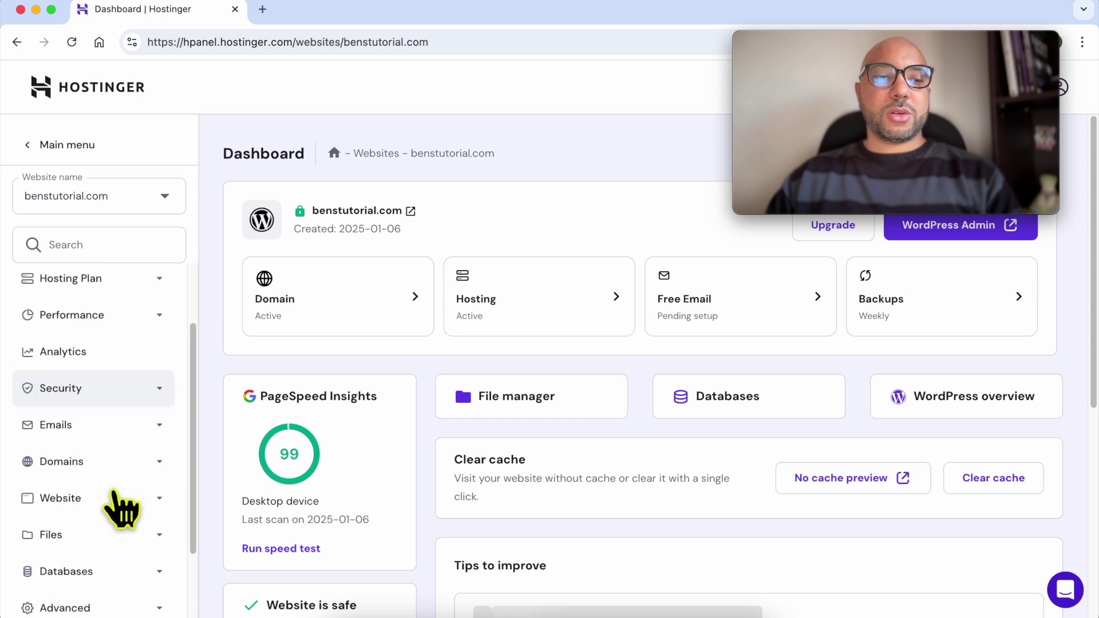
{"action": "left_click", "coordinate": [108, 449]}
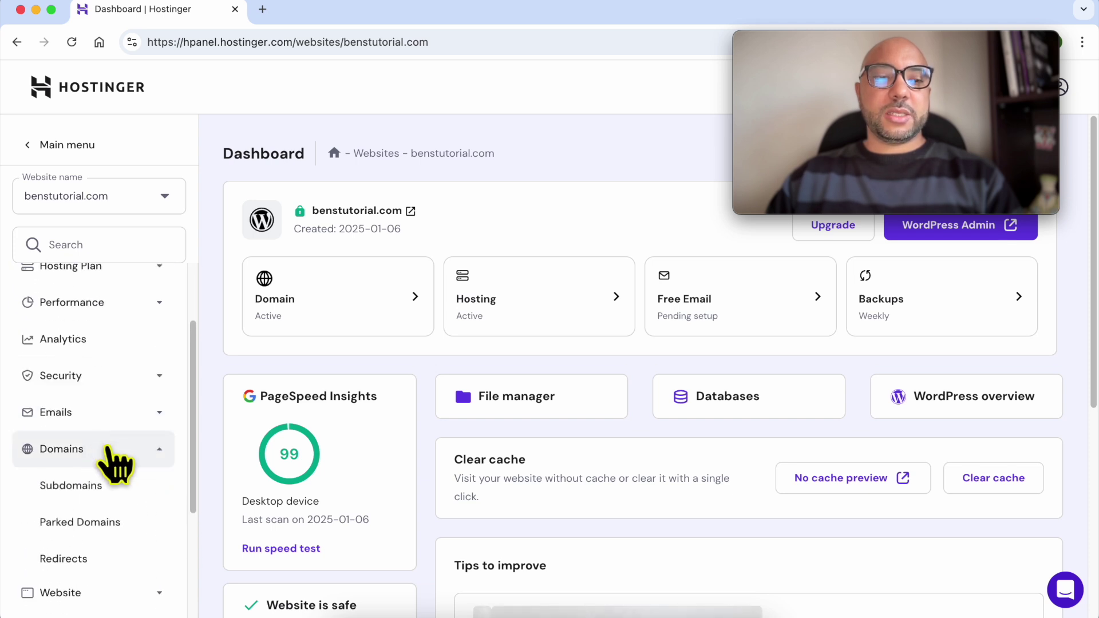
{"action": "left_click", "coordinate": [137, 489]}
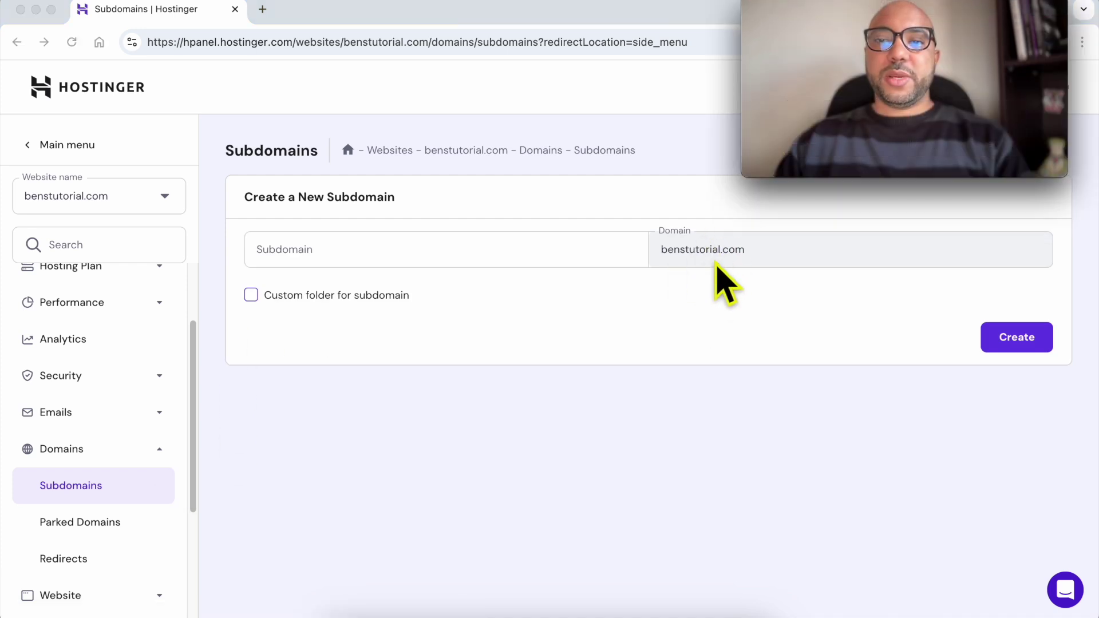
Enter 'blog' as the subdomain name and tick Custom folder for subdomain.
{"action": "left_click", "coordinate": [378, 247]}
{"action": "type", "text": "blog"}
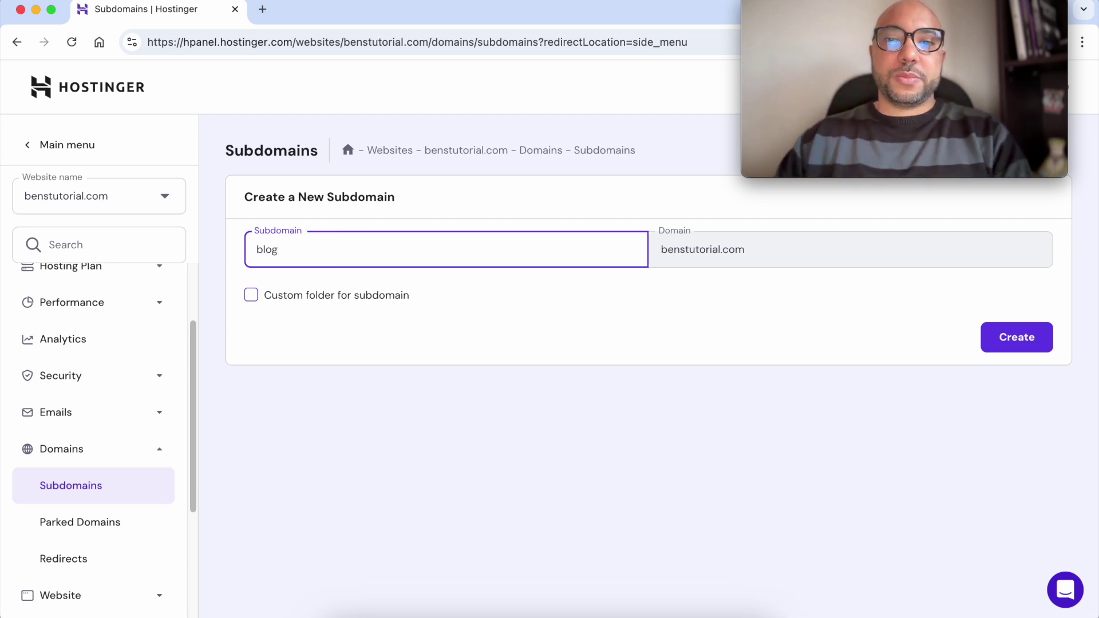
{"action": "left_click", "coordinate": [420, 356]}
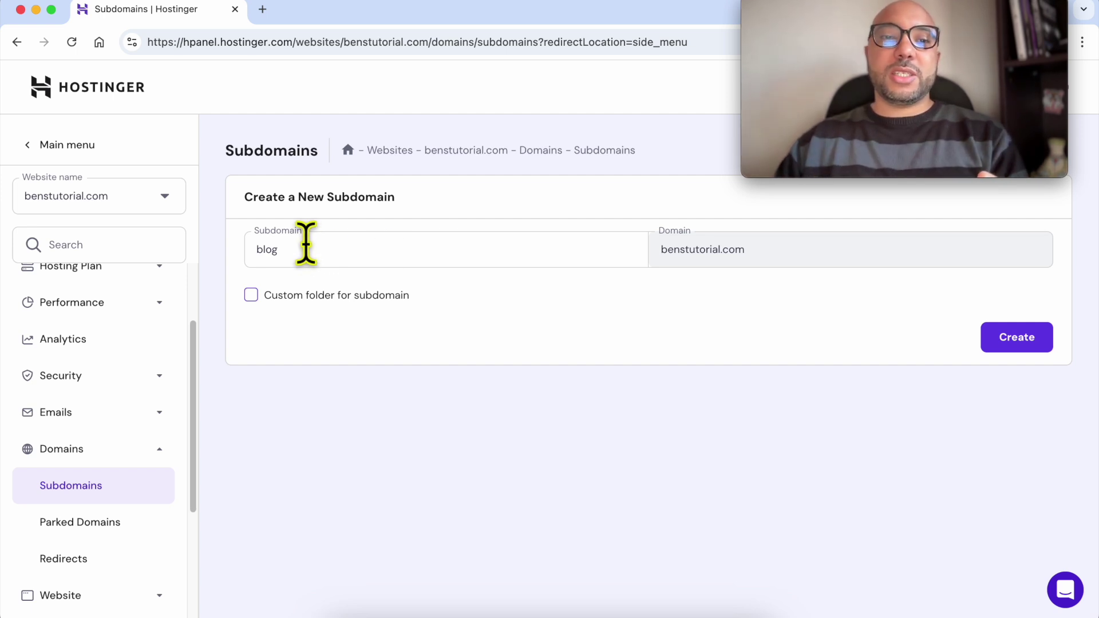
{"action": "left_click_drag", "start_coordinate": [304, 249], "coordinate": [248, 268]}
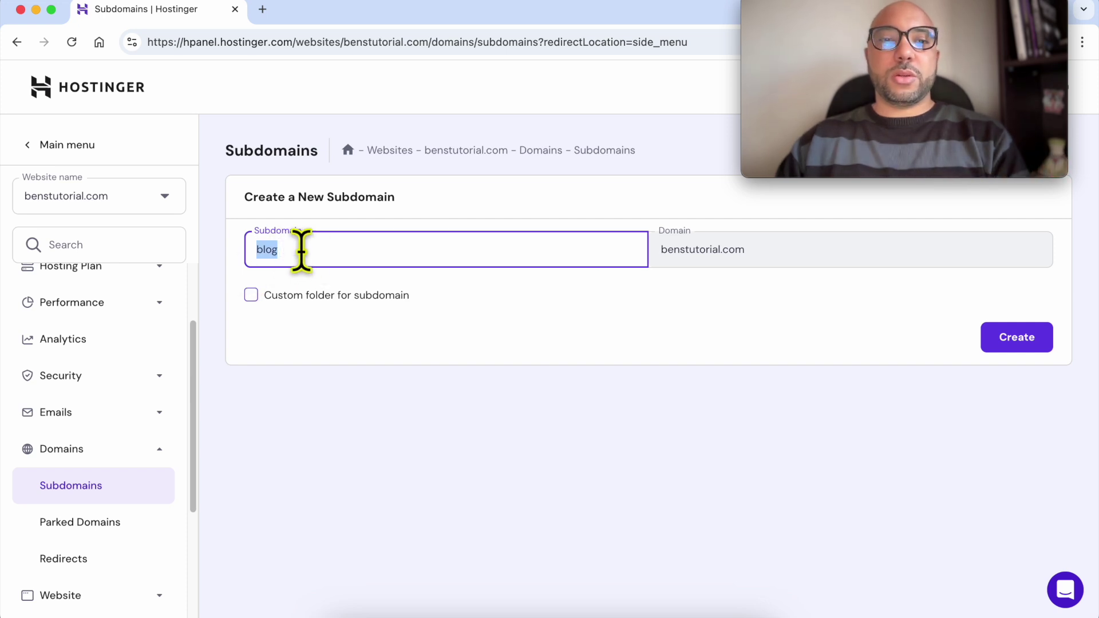
{"action": "left_click", "coordinate": [251, 295]}
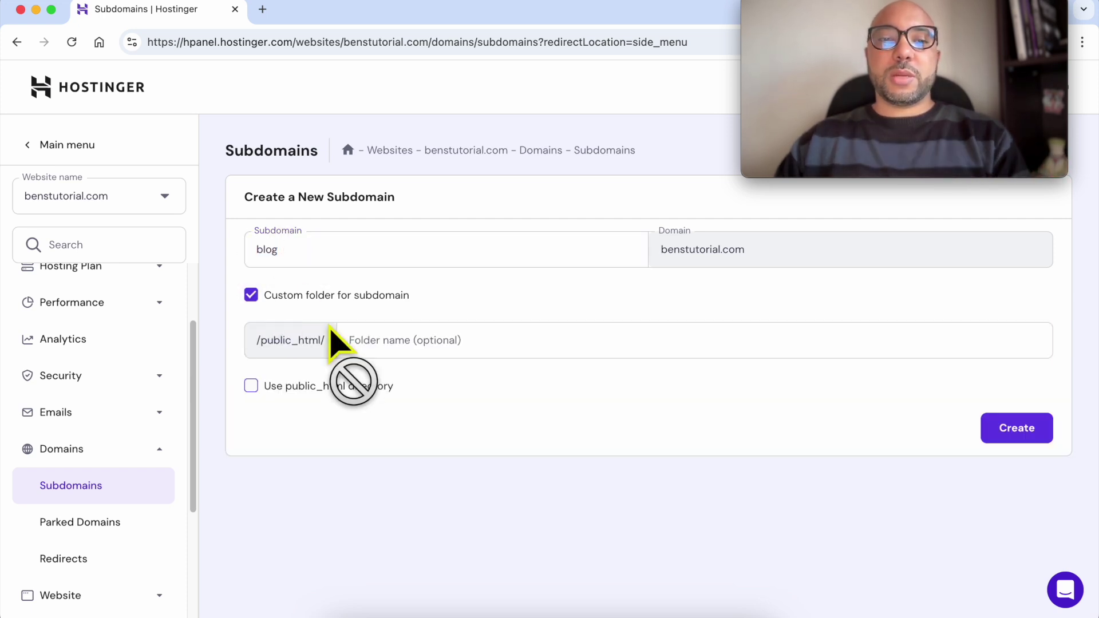
Enter 'myblog' as the custom folder name and toggle Use public_html directory.
{"action": "left_click", "coordinate": [397, 335]}
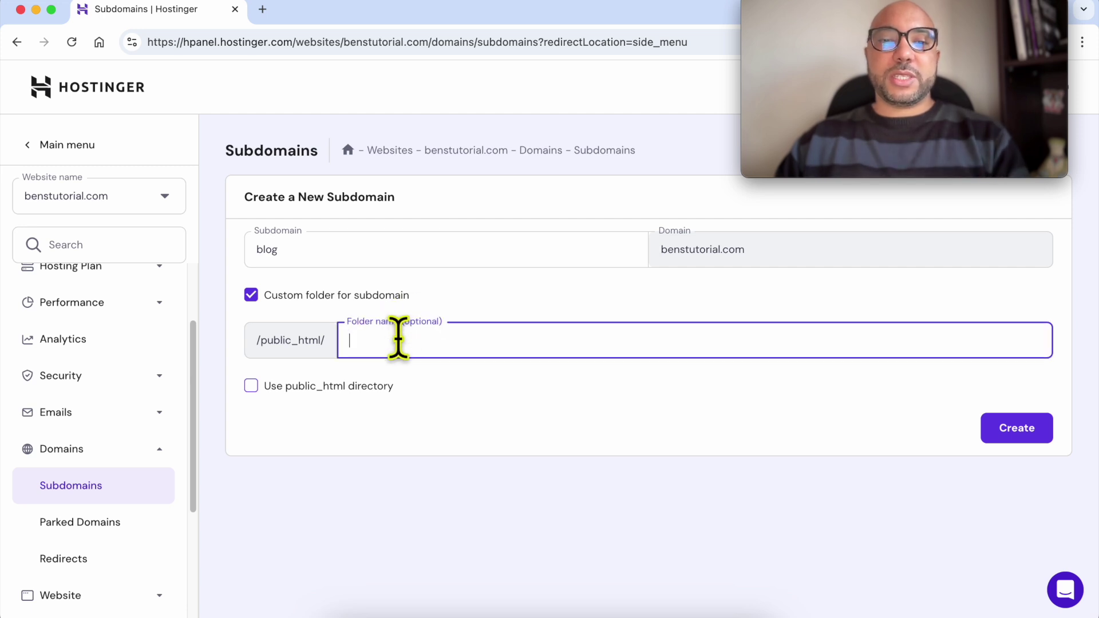
{"action": "type", "text": "myblog"}
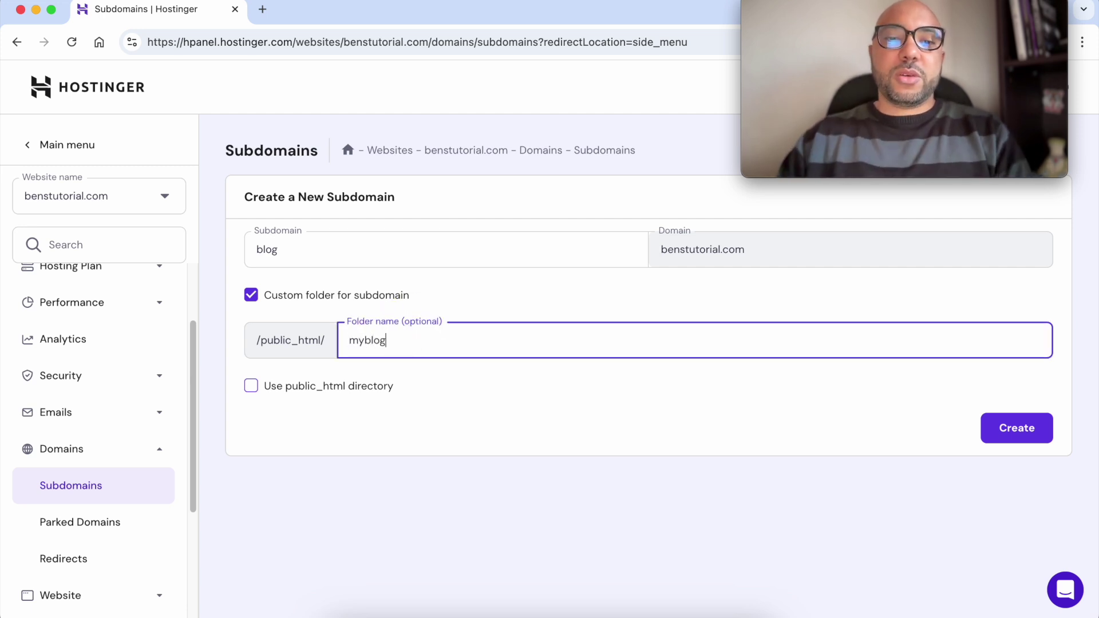
{"action": "left_click", "coordinate": [413, 422]}
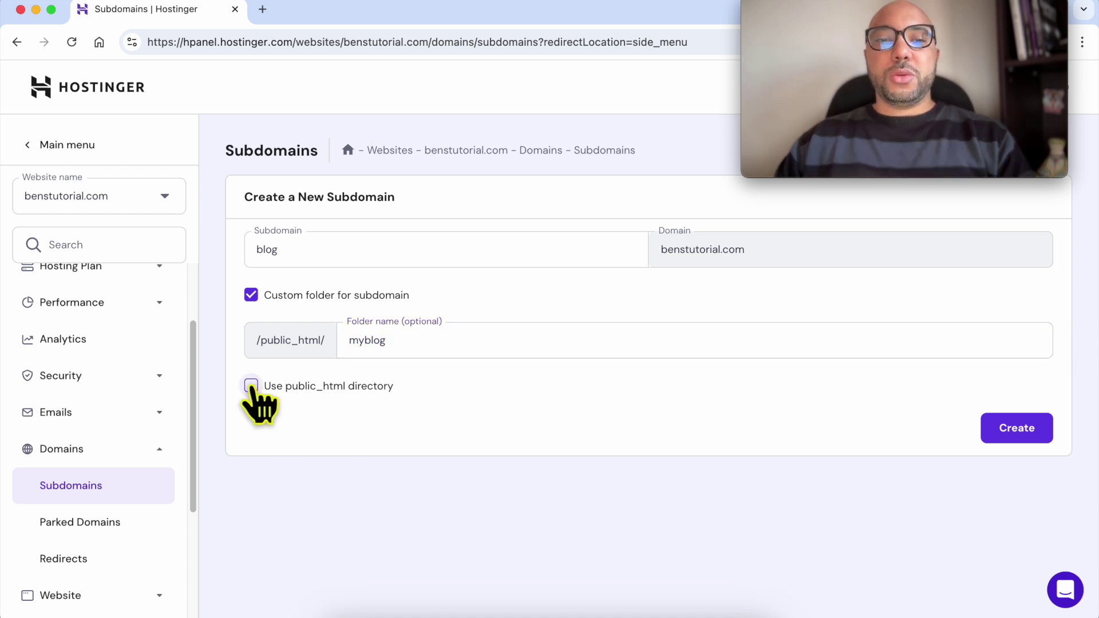
{"action": "left_click", "coordinate": [251, 386]}
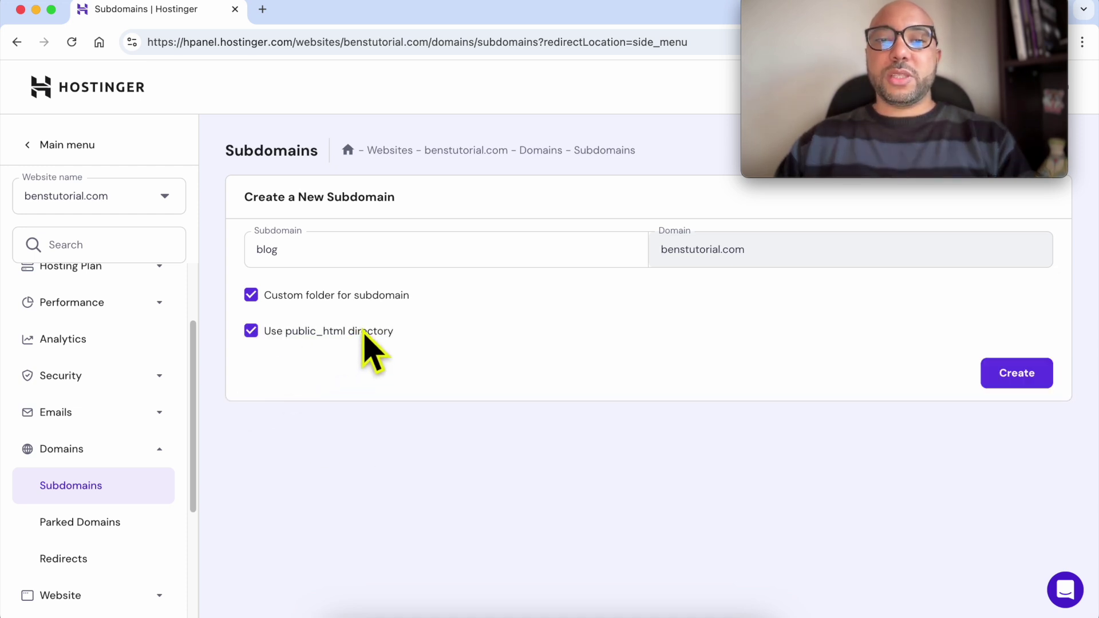
{"action": "left_click_drag", "start_coordinate": [310, 252], "coordinate": [202, 257]}
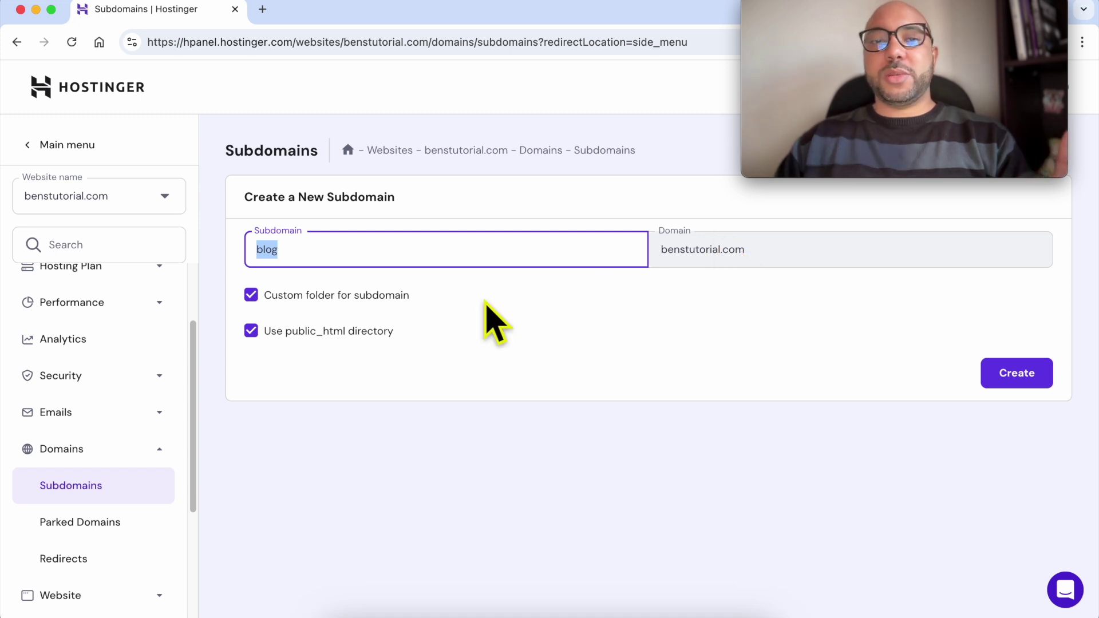
Clear the public_html and custom folder options, then create the blog subdomain.
{"action": "left_click", "coordinate": [251, 331]}
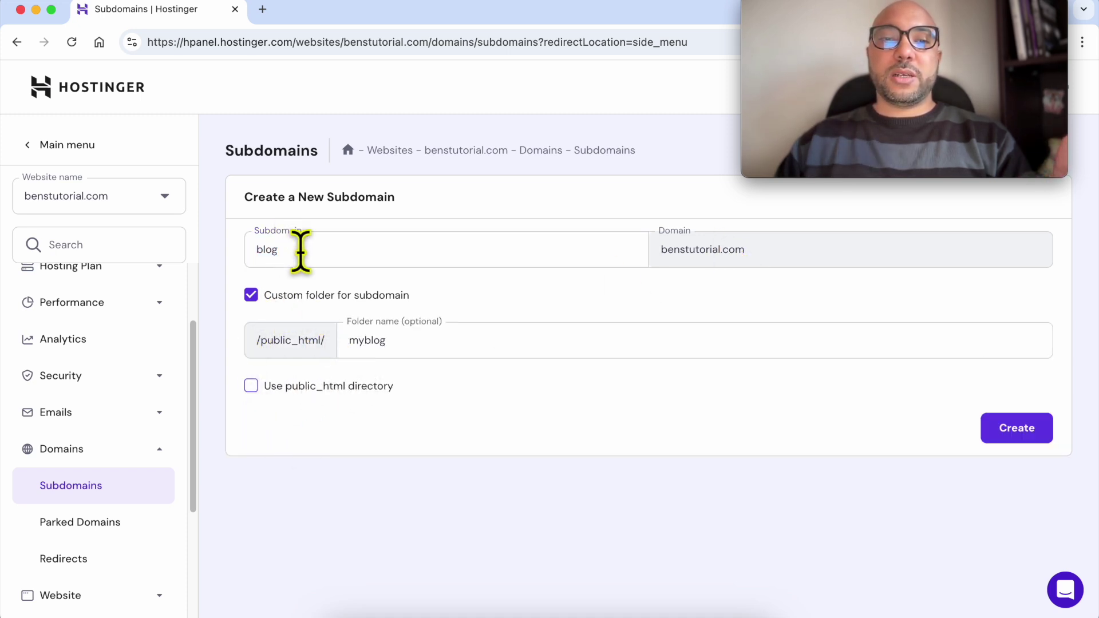
{"action": "left_click", "coordinate": [252, 296]}
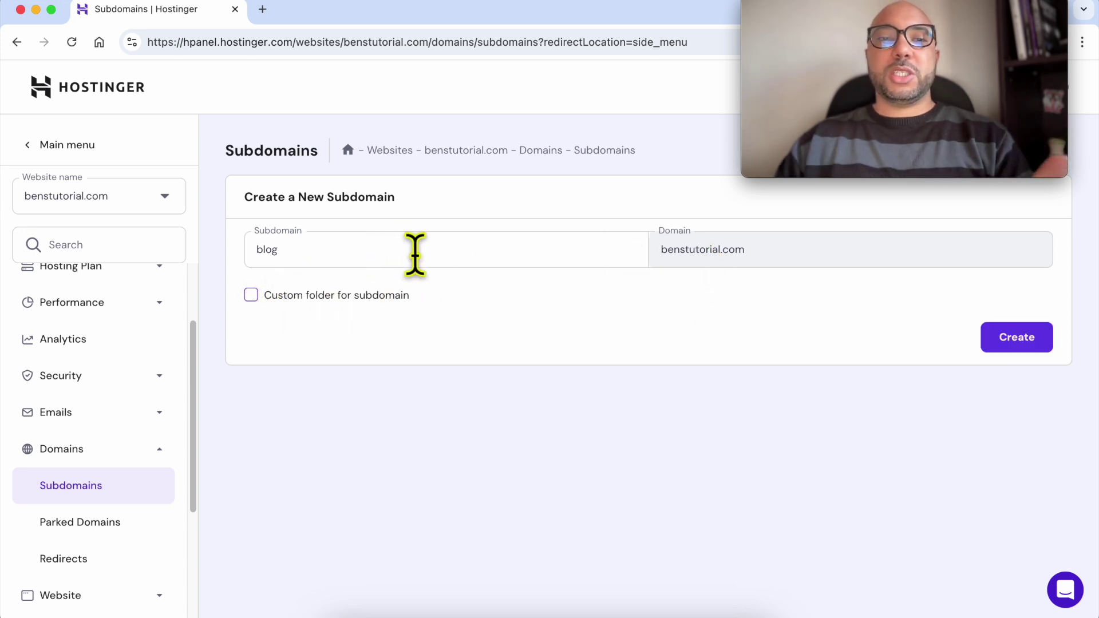
{"action": "left_click", "coordinate": [295, 252]}
{"action": "left_click_drag", "start_coordinate": [294, 252], "coordinate": [238, 265]}
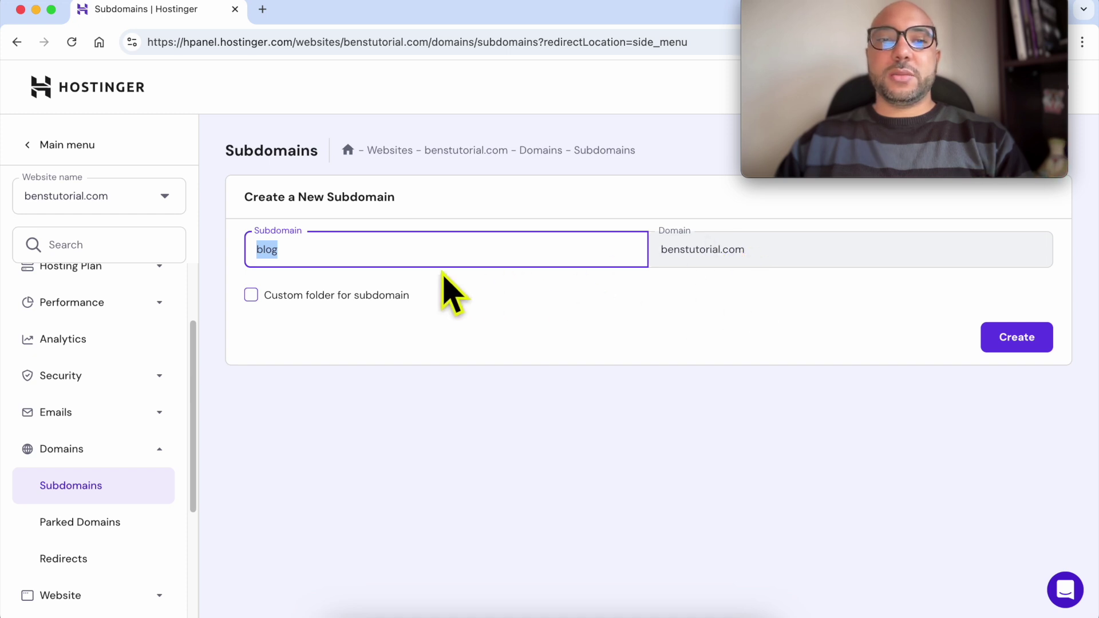
{"action": "left_click", "coordinate": [833, 344]}
{"action": "left_click", "coordinate": [1018, 340]}
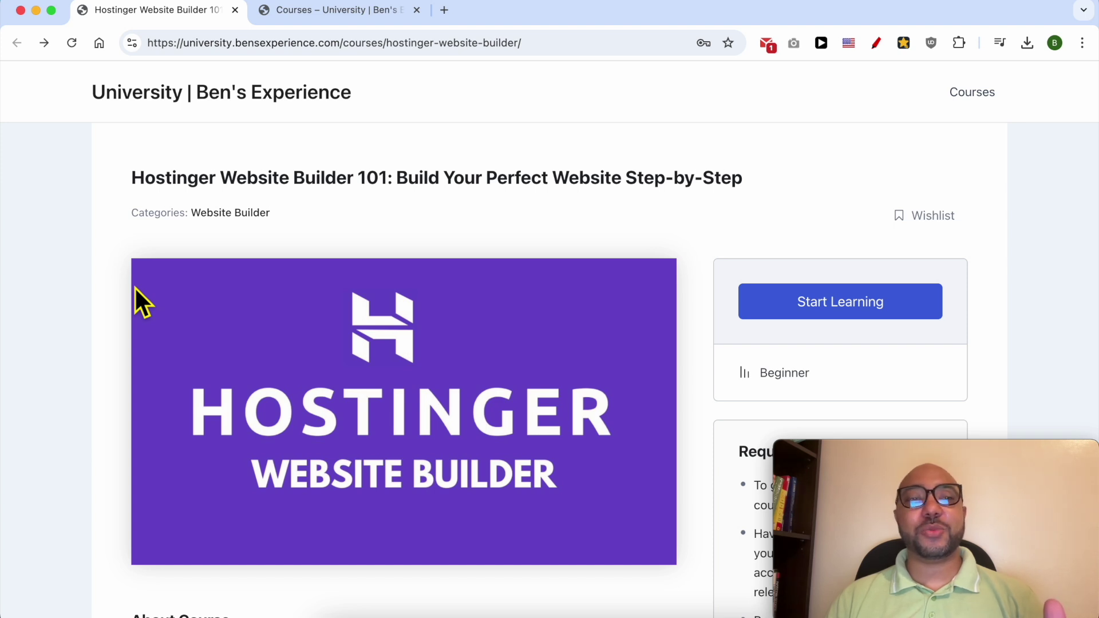
Expand the Website Setup, Content Creation, E-commerce, Integrations and Long Tutorials sections, then view the catalogue.
{"action": "left_click_drag", "start_coordinate": [118, 190], "coordinate": [364, 193]}
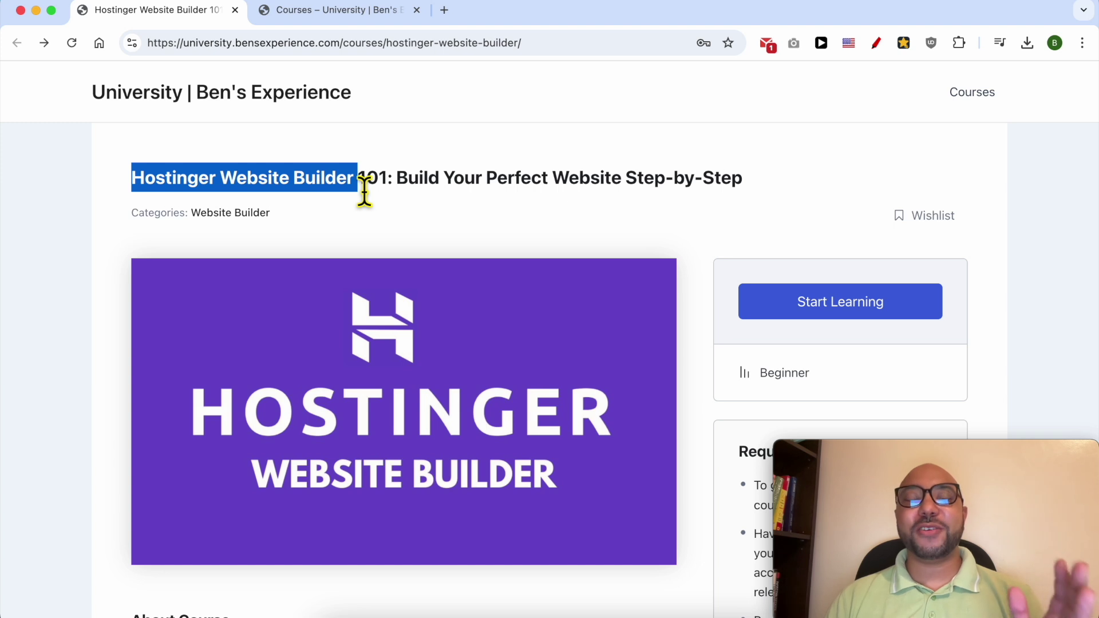
{"action": "scroll", "coordinate": [357, 205], "scroll_direction": "down", "scroll_amount": 4}
{"action": "scroll", "coordinate": [354, 207], "scroll_direction": "down", "scroll_amount": 5}
{"action": "scroll", "coordinate": [346, 246], "scroll_direction": "down", "scroll_amount": 3}
{"action": "scroll", "coordinate": [344, 252], "scroll_direction": "down", "scroll_amount": 4}
{"action": "scroll", "coordinate": [321, 337], "scroll_direction": "down", "scroll_amount": 3}
{"action": "scroll", "coordinate": [189, 327], "scroll_direction": "down", "scroll_amount": 1}
{"action": "scroll", "coordinate": [192, 226], "scroll_direction": "down", "scroll_amount": 3}
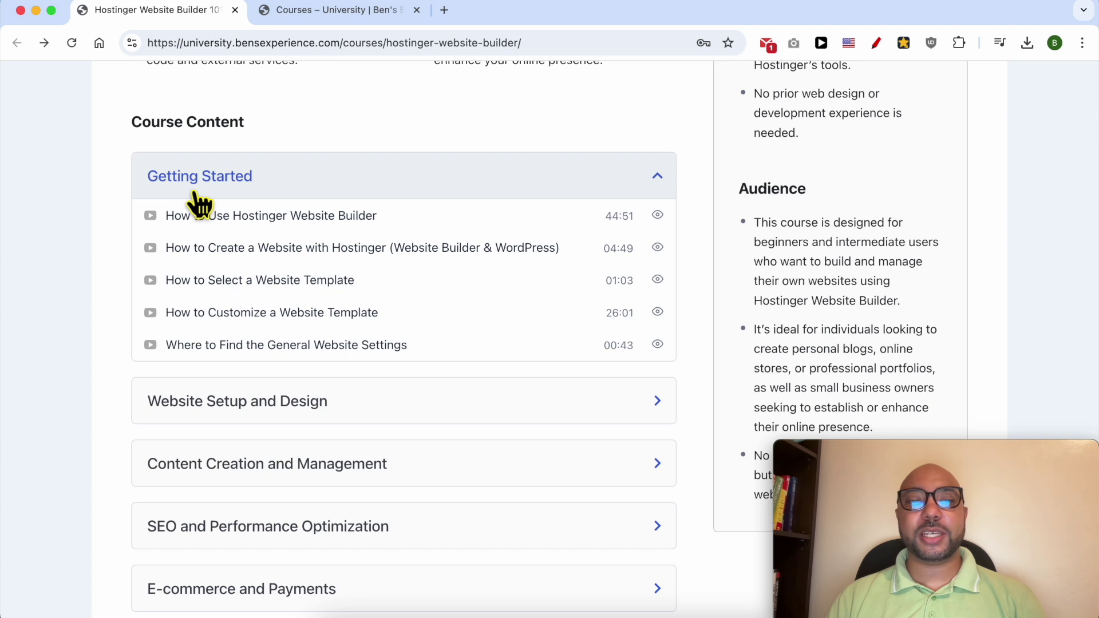
{"action": "scroll", "coordinate": [215, 275], "scroll_direction": "down", "scroll_amount": 3}
{"action": "scroll", "coordinate": [221, 344], "scroll_direction": "down", "scroll_amount": 1}
{"action": "left_click", "coordinate": [235, 258]}
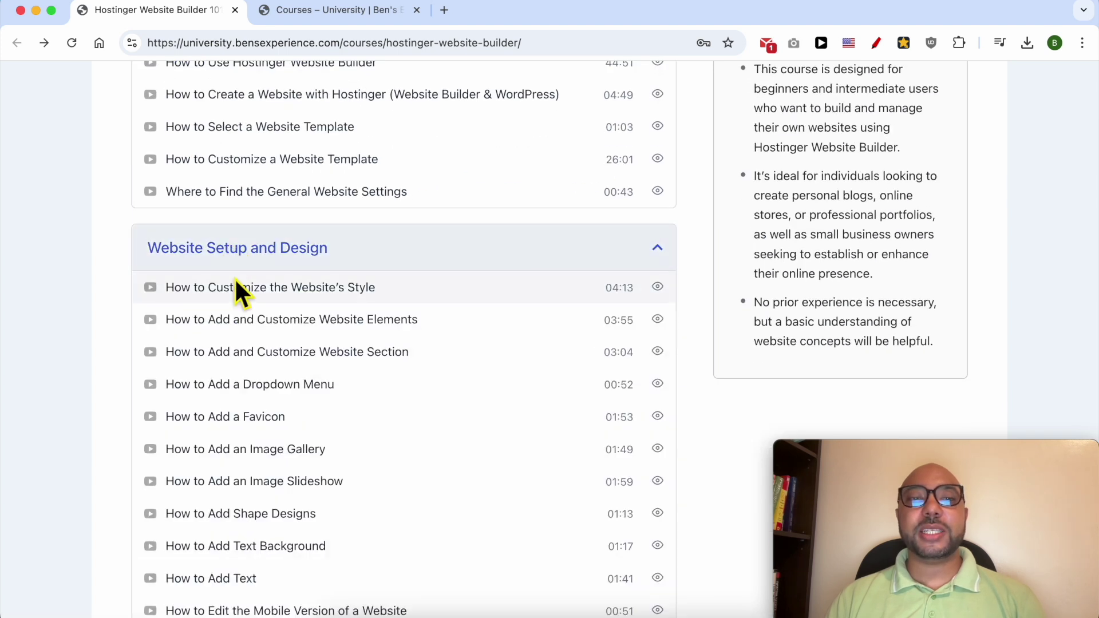
{"action": "scroll", "coordinate": [236, 279], "scroll_direction": "down", "scroll_amount": 3}
{"action": "scroll", "coordinate": [235, 279], "scroll_direction": "down", "scroll_amount": 1}
{"action": "scroll", "coordinate": [236, 279], "scroll_direction": "down", "scroll_amount": 4}
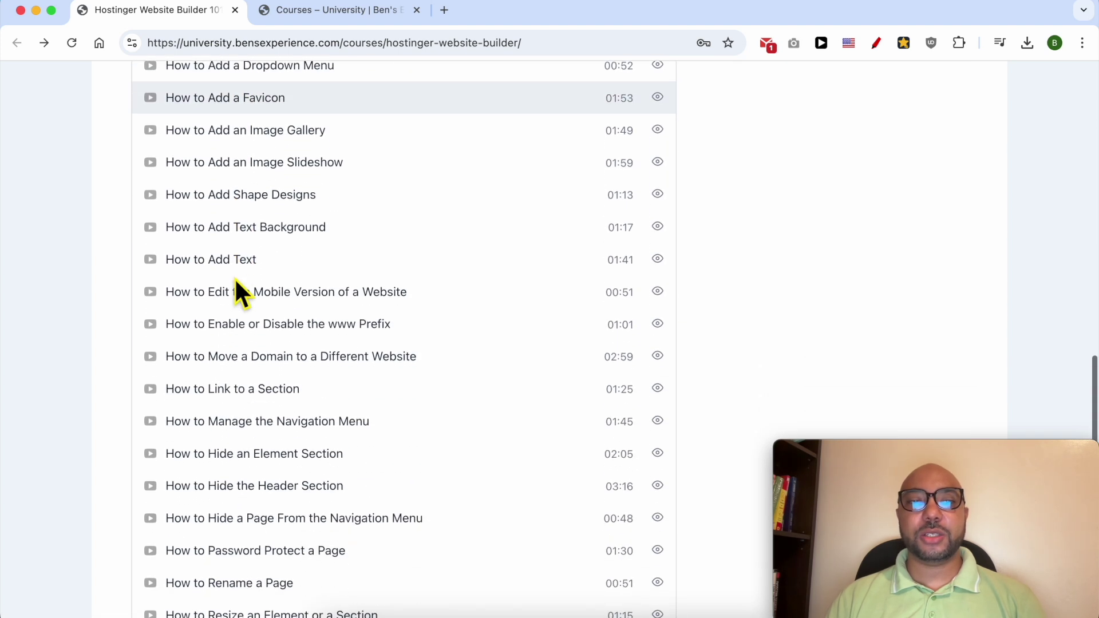
{"action": "scroll", "coordinate": [236, 283], "scroll_direction": "down", "scroll_amount": 4}
{"action": "scroll", "coordinate": [236, 284], "scroll_direction": "down", "scroll_amount": 1}
{"action": "scroll", "coordinate": [235, 284], "scroll_direction": "down", "scroll_amount": 8}
{"action": "scroll", "coordinate": [237, 284], "scroll_direction": "down", "scroll_amount": 4}
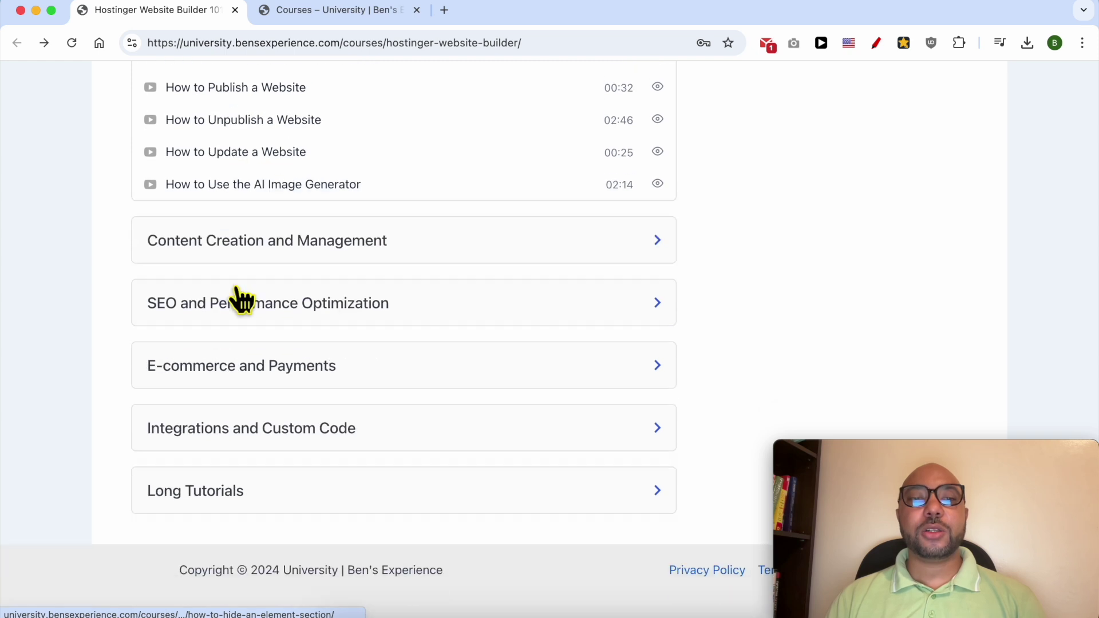
{"action": "left_click", "coordinate": [261, 242]}
{"action": "scroll", "coordinate": [265, 256], "scroll_direction": "down", "scroll_amount": 2}
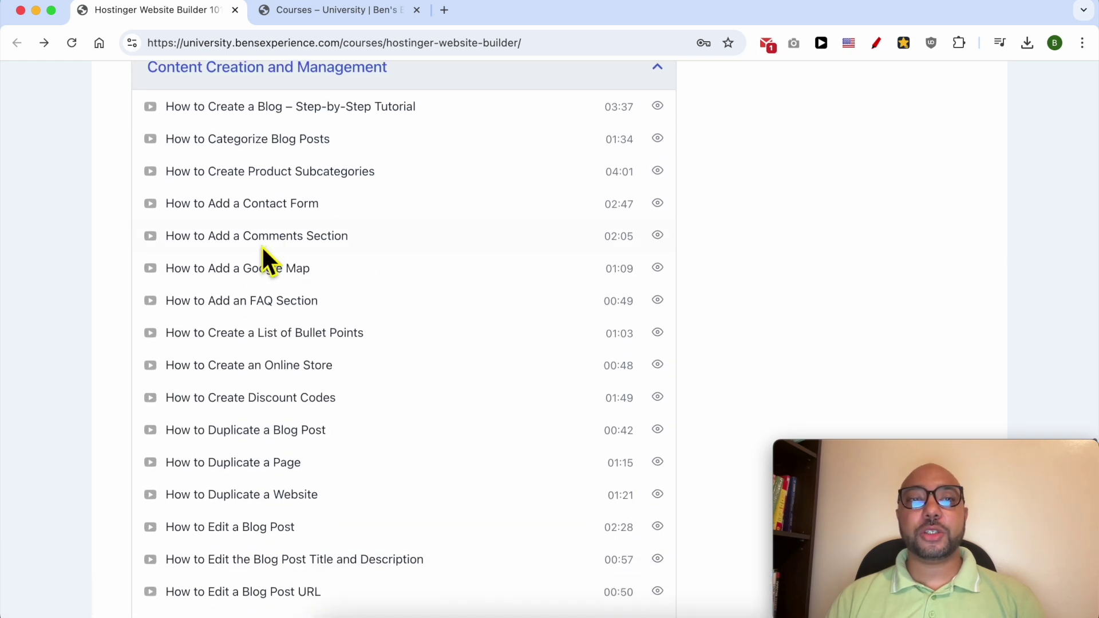
{"action": "scroll", "coordinate": [263, 253], "scroll_direction": "down", "scroll_amount": 2}
{"action": "scroll", "coordinate": [263, 258], "scroll_direction": "down", "scroll_amount": 1}
{"action": "scroll", "coordinate": [265, 292], "scroll_direction": "down", "scroll_amount": 3}
{"action": "scroll", "coordinate": [266, 316], "scroll_direction": "down", "scroll_amount": 2}
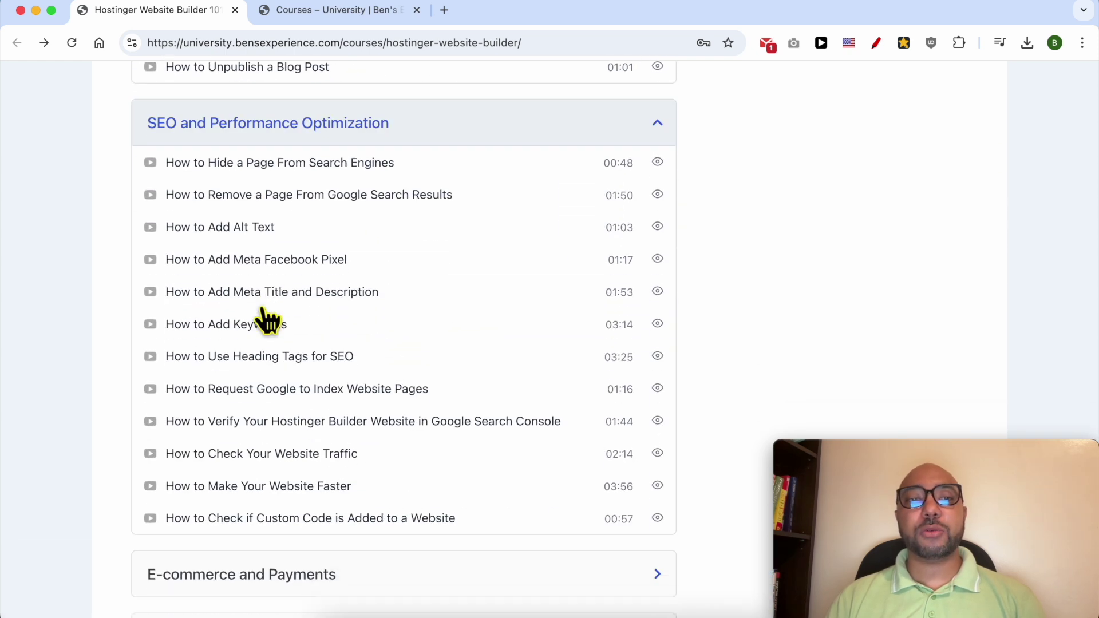
{"action": "scroll", "coordinate": [265, 319], "scroll_direction": "down", "scroll_amount": 2}
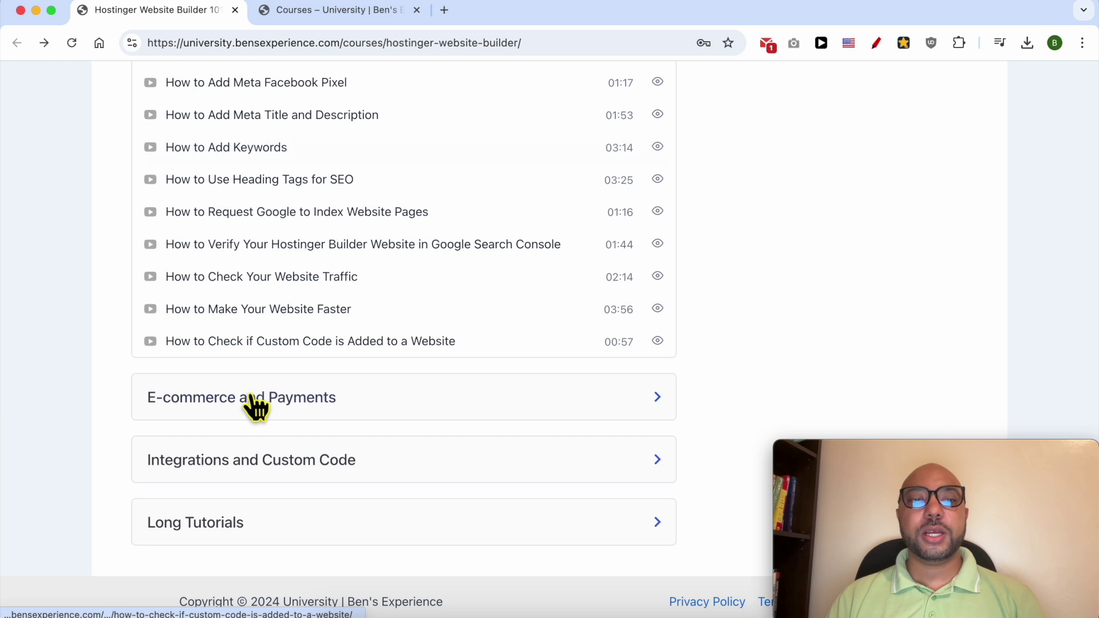
{"action": "left_click", "coordinate": [254, 404]}
{"action": "scroll", "coordinate": [302, 388], "scroll_direction": "down", "scroll_amount": 2}
{"action": "scroll", "coordinate": [307, 375], "scroll_direction": "down", "scroll_amount": 2}
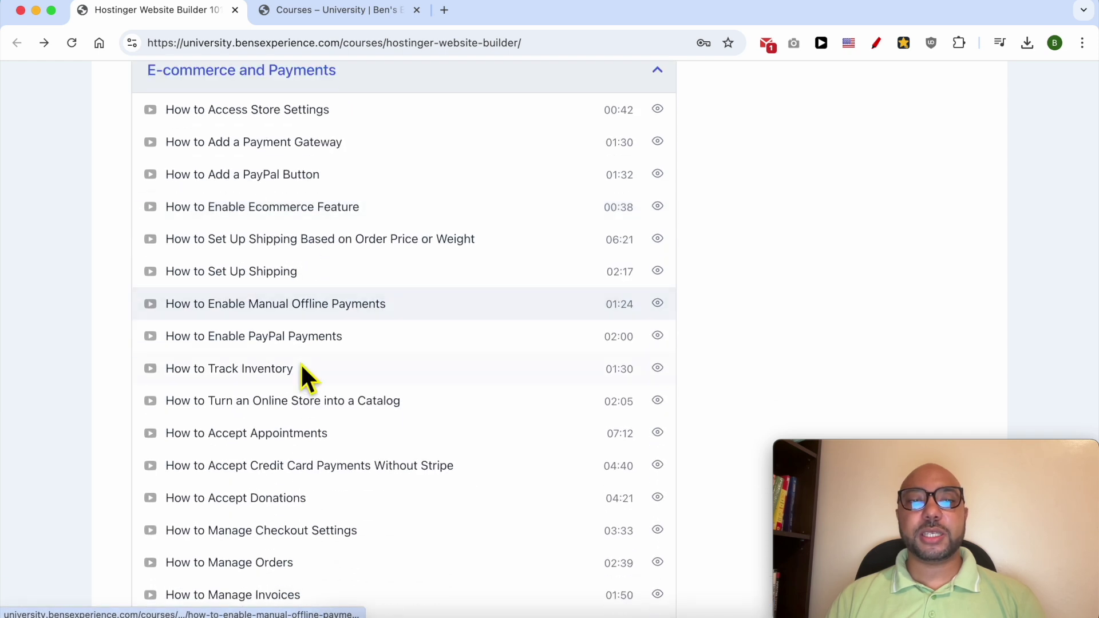
{"action": "scroll", "coordinate": [300, 365], "scroll_direction": "down", "scroll_amount": 2}
{"action": "scroll", "coordinate": [301, 365], "scroll_direction": "down", "scroll_amount": 1}
{"action": "scroll", "coordinate": [302, 368], "scroll_direction": "down", "scroll_amount": 2}
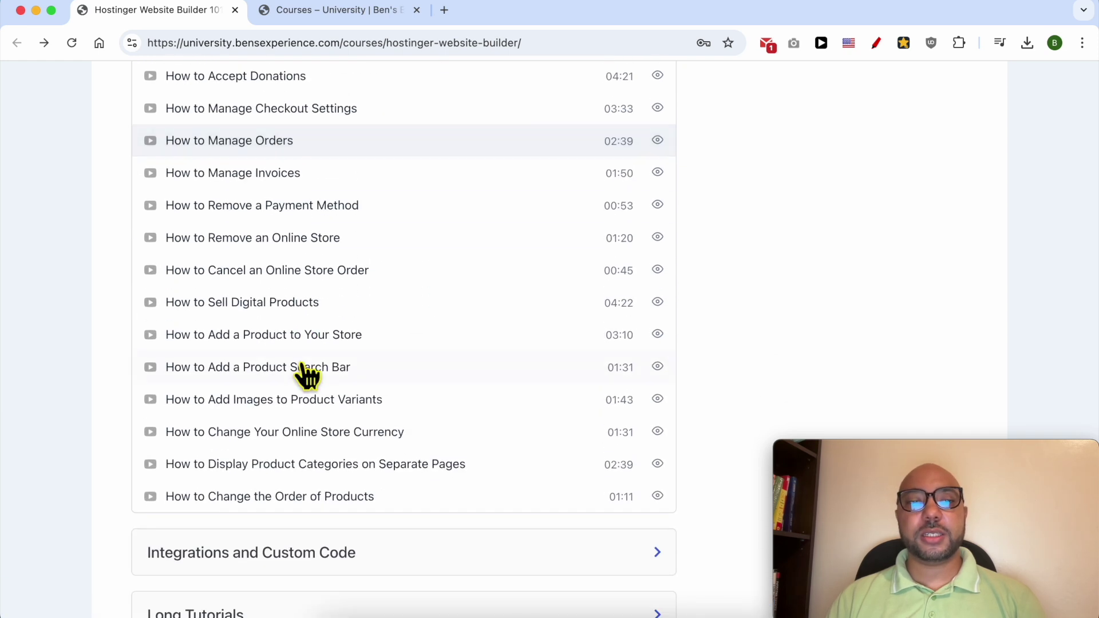
{"action": "scroll", "coordinate": [302, 369], "scroll_direction": "down", "scroll_amount": 2}
{"action": "left_click", "coordinate": [290, 427]}
{"action": "scroll", "coordinate": [290, 421], "scroll_direction": "down", "scroll_amount": 3}
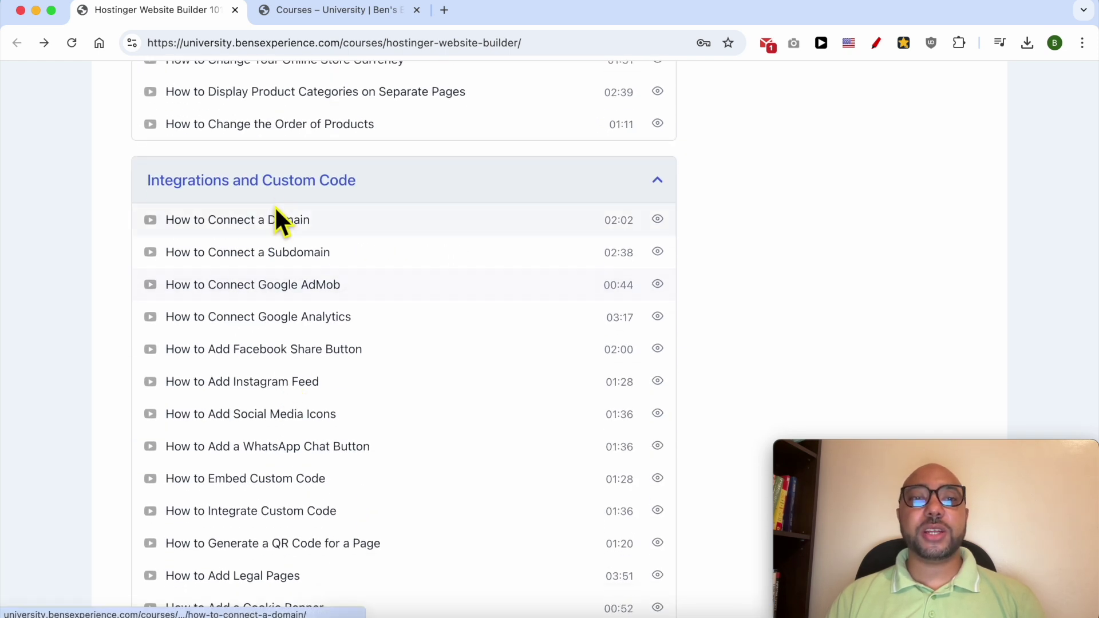
{"action": "scroll", "coordinate": [290, 207], "scroll_direction": "down", "scroll_amount": 2}
{"action": "scroll", "coordinate": [289, 211], "scroll_direction": "down", "scroll_amount": 1}
{"action": "scroll", "coordinate": [291, 204], "scroll_direction": "down", "scroll_amount": 1}
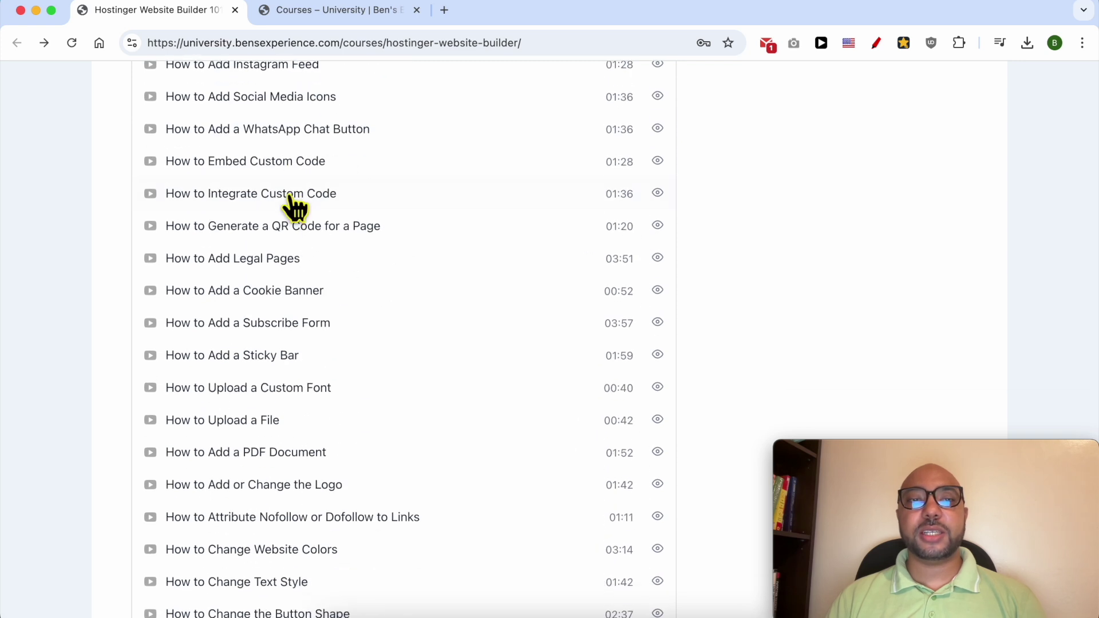
{"action": "scroll", "coordinate": [294, 207], "scroll_direction": "down", "scroll_amount": 2}
{"action": "scroll", "coordinate": [294, 206], "scroll_direction": "down", "scroll_amount": 2}
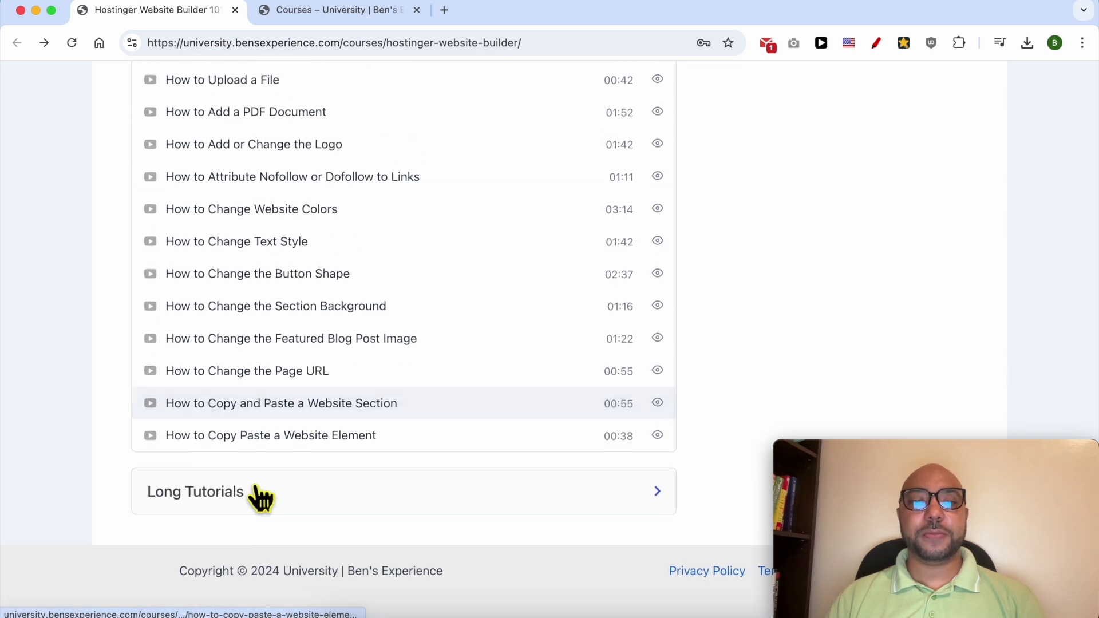
{"action": "left_click", "coordinate": [233, 495]}
{"action": "scroll", "coordinate": [284, 413], "scroll_direction": "down", "scroll_amount": 2}
{"action": "scroll", "coordinate": [191, 369], "scroll_direction": "down", "scroll_amount": 1}
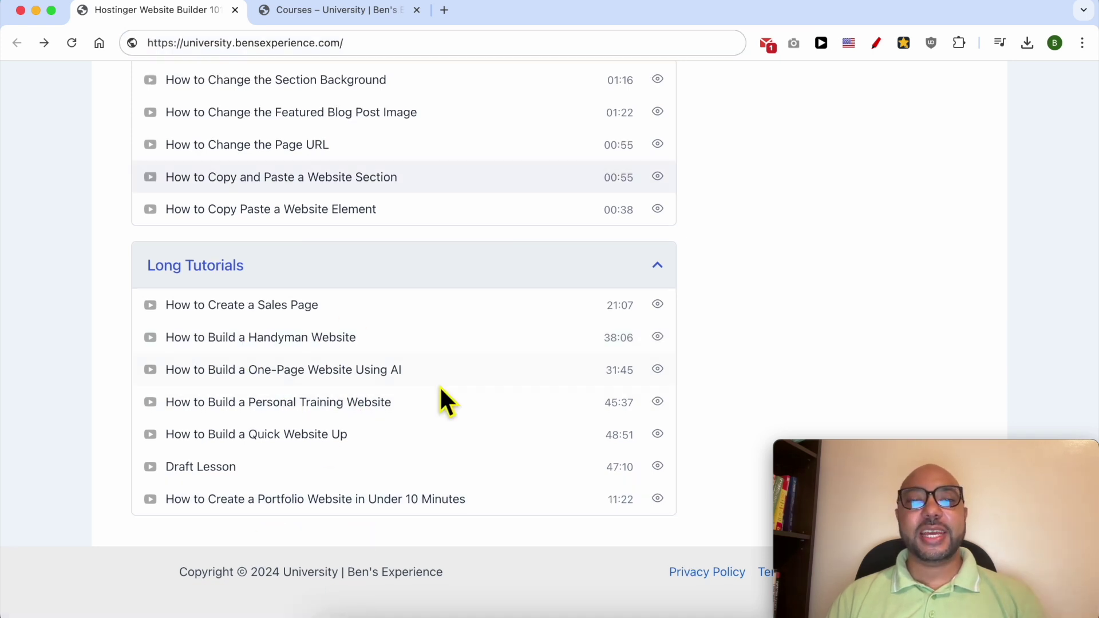
{"action": "scroll", "coordinate": [439, 385], "scroll_direction": "up", "scroll_amount": 2}
{"action": "scroll", "coordinate": [439, 385], "scroll_direction": "up", "scroll_amount": 10}
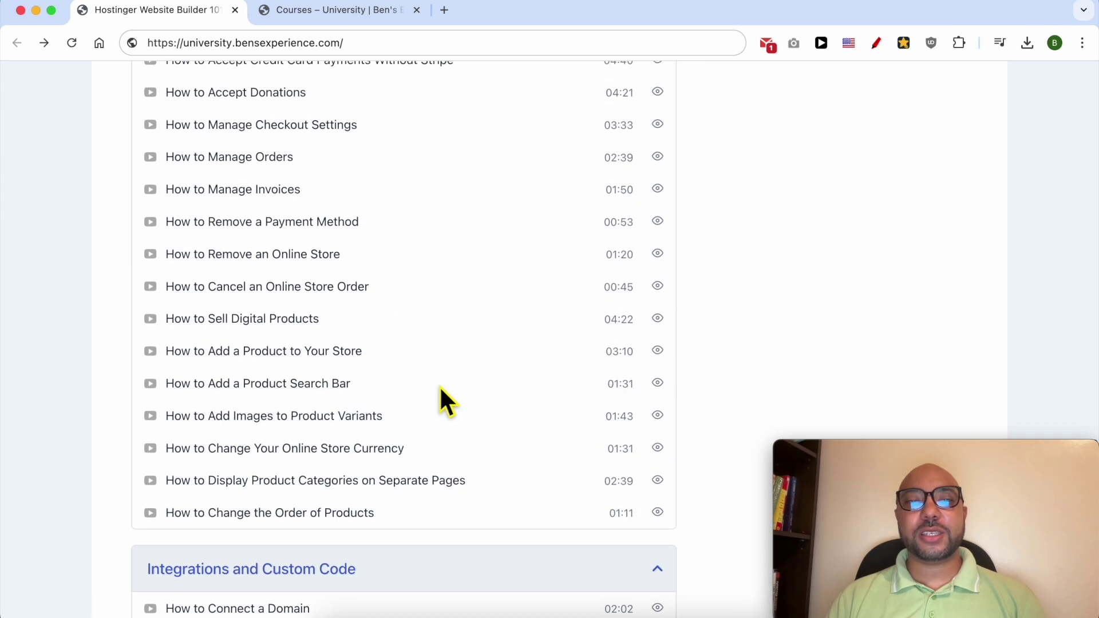
{"action": "scroll", "coordinate": [439, 386], "scroll_direction": "up", "scroll_amount": 10}
{"action": "scroll", "coordinate": [429, 374], "scroll_direction": "up", "scroll_amount": 10}
{"action": "scroll", "coordinate": [427, 377], "scroll_direction": "up", "scroll_amount": 5}
{"action": "left_click", "coordinate": [345, 11]}
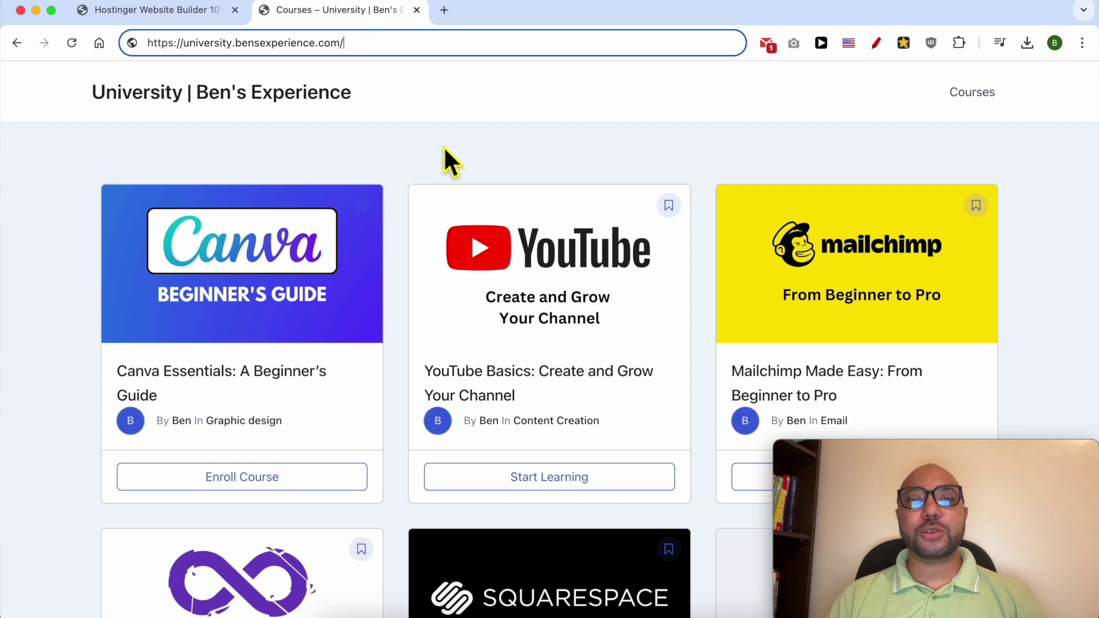
{"action": "scroll", "coordinate": [393, 159], "scroll_direction": "down", "scroll_amount": 3}
{"action": "scroll", "coordinate": [394, 159], "scroll_direction": "down", "scroll_amount": 2}
{"action": "scroll", "coordinate": [394, 159], "scroll_direction": "down", "scroll_amount": 3}
{"action": "scroll", "coordinate": [393, 159], "scroll_direction": "down", "scroll_amount": 1}
{"action": "scroll", "coordinate": [393, 155], "scroll_direction": "down", "scroll_amount": 3}
{"action": "scroll", "coordinate": [393, 155], "scroll_direction": "down", "scroll_amount": 1}
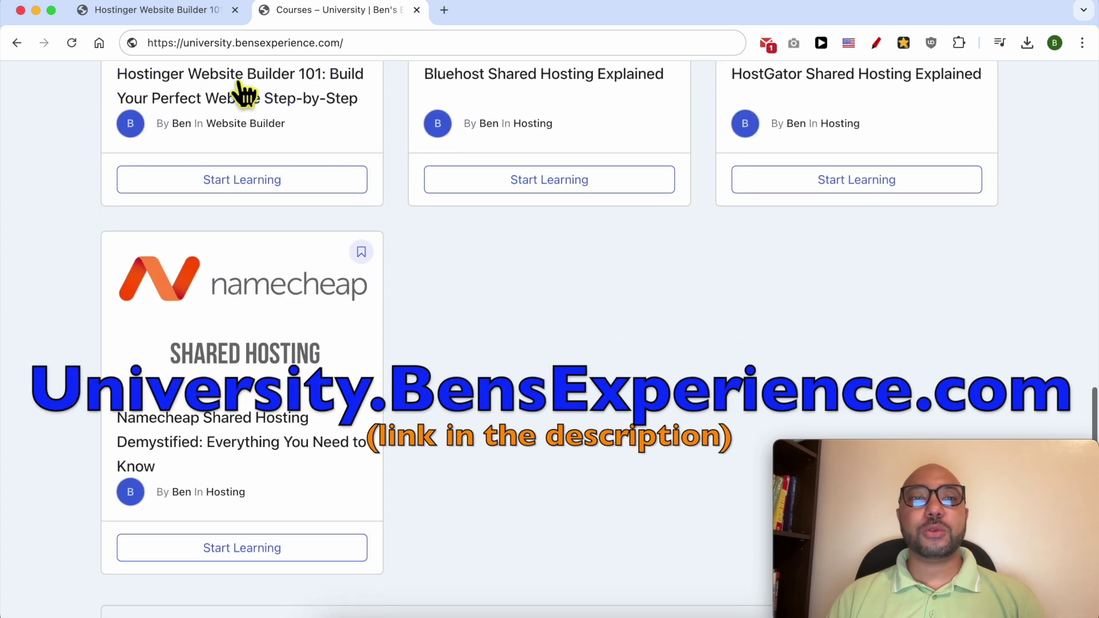
{"action": "left_click_drag", "start_coordinate": [183, 43], "coordinate": [368, 49]}
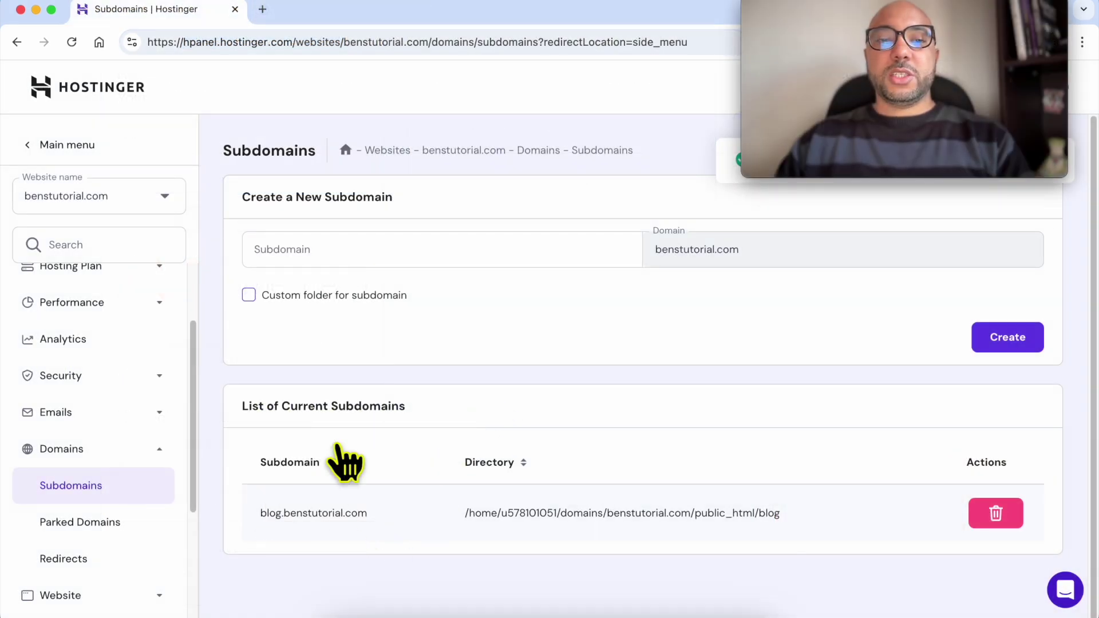
Highlight the subdomains heading, the blog.benstutorial.com name and its directory path.
{"action": "left_click_drag", "start_coordinate": [242, 406], "coordinate": [471, 421]}
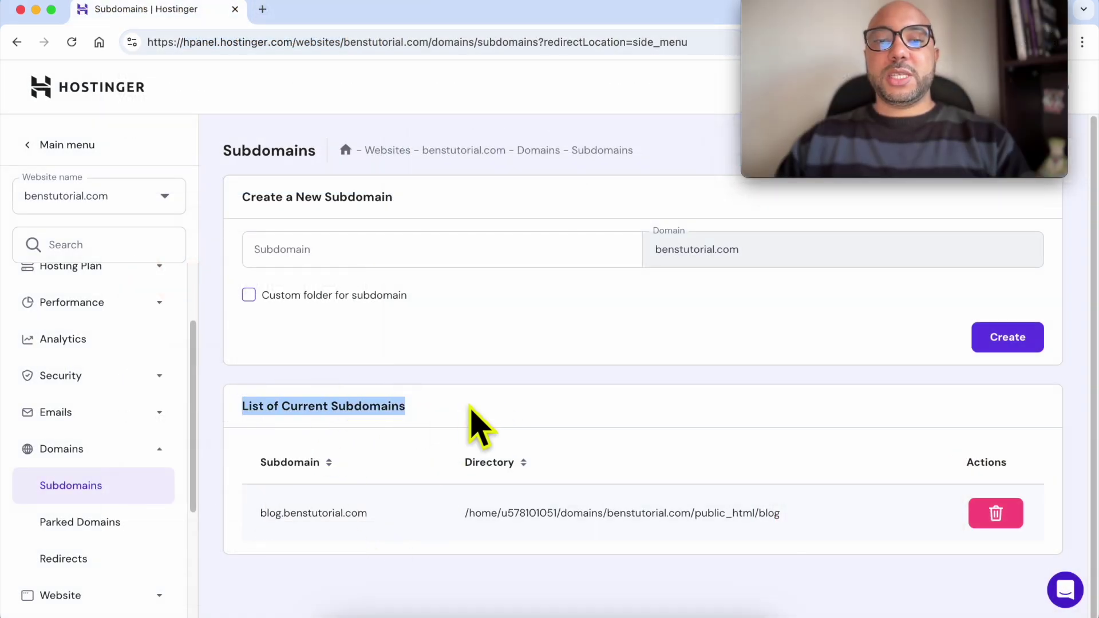
{"action": "left_click", "coordinate": [430, 410]}
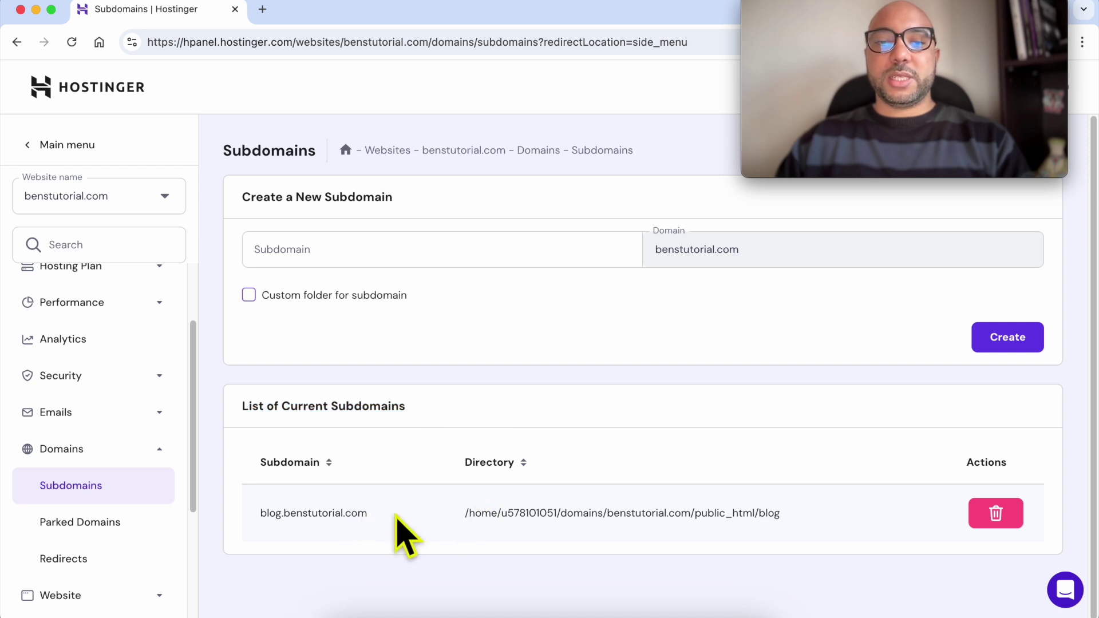
{"action": "left_click_drag", "start_coordinate": [369, 512], "coordinate": [265, 513]}
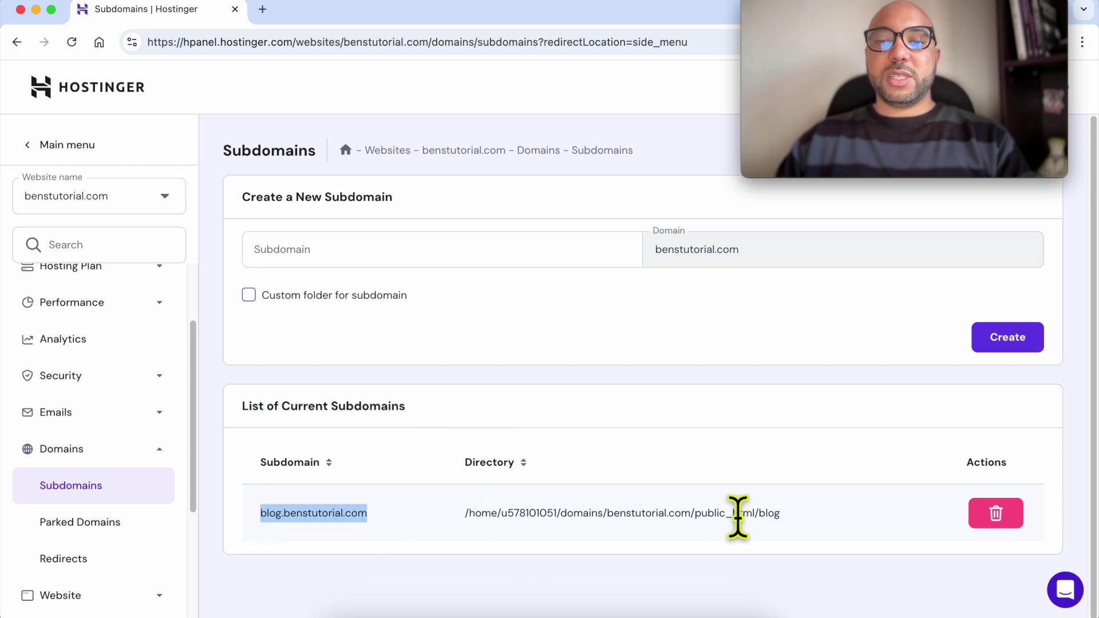
{"action": "left_click_drag", "start_coordinate": [790, 515], "coordinate": [503, 515]}
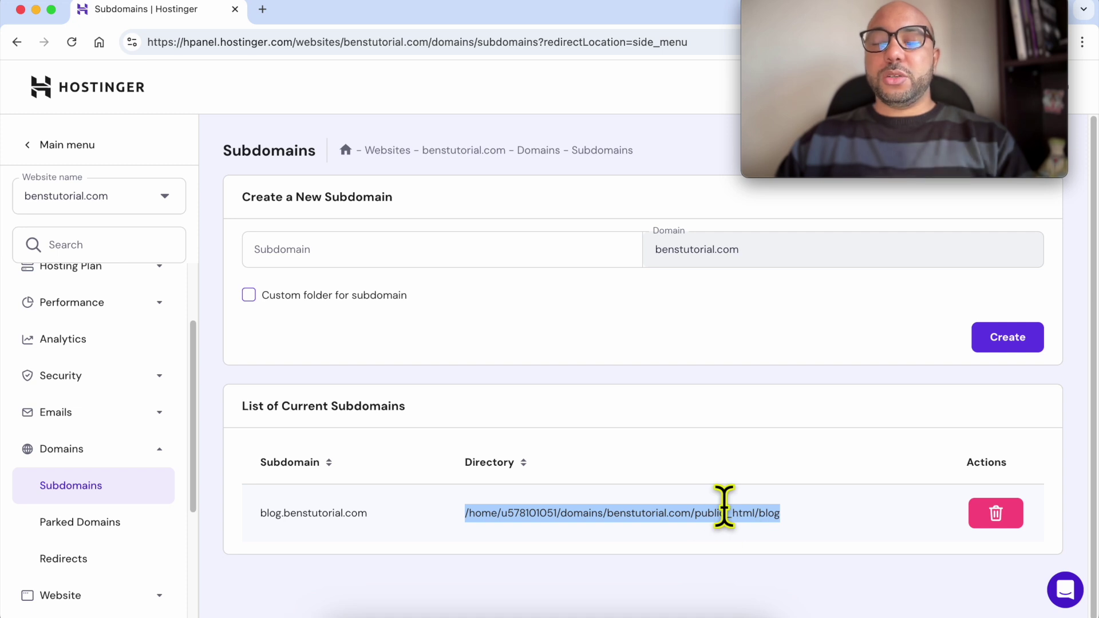
{"action": "left_click", "coordinate": [351, 510]}
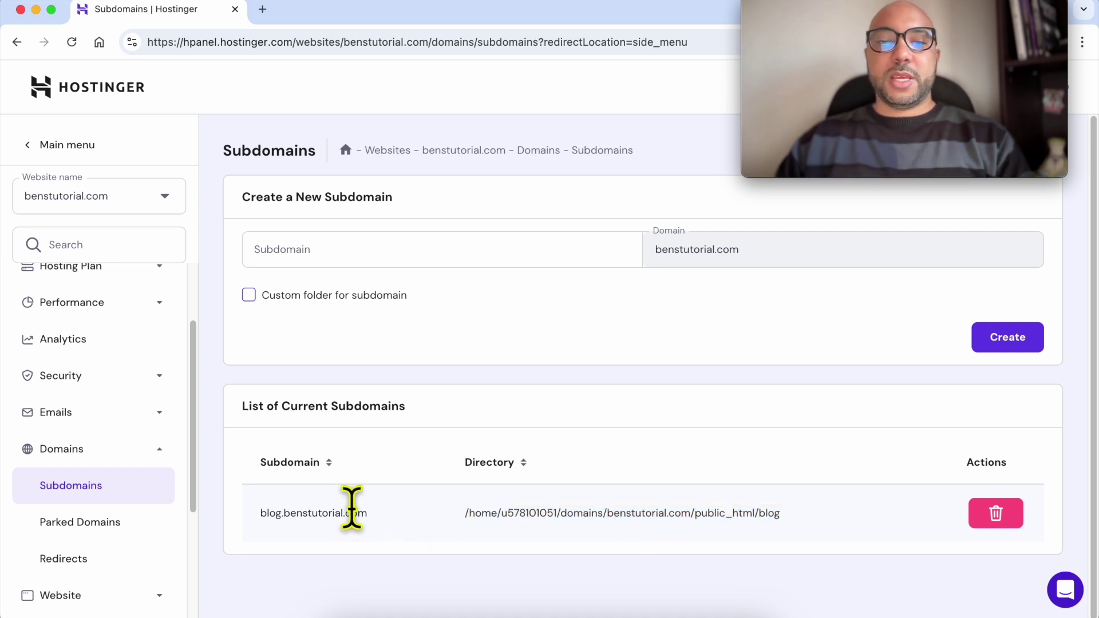
Visit blog.benstutorial.com in a new tab via its right-click menu.
{"action": "triple_click", "coordinate": [328, 513]}
{"action": "right_click", "coordinate": [326, 514]}
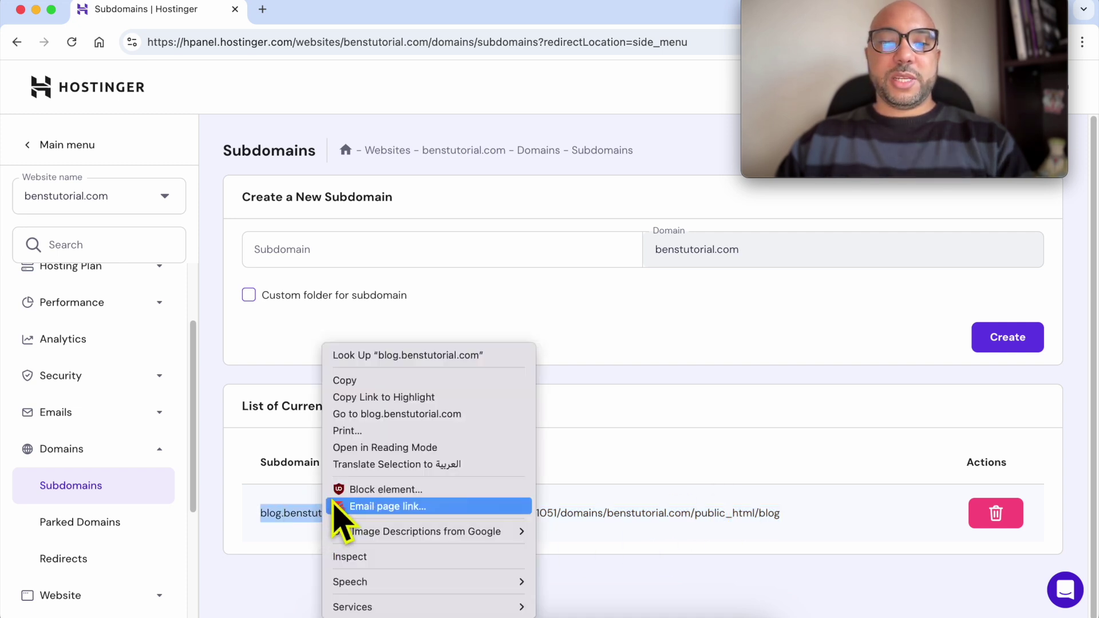
{"action": "left_click", "coordinate": [378, 413]}
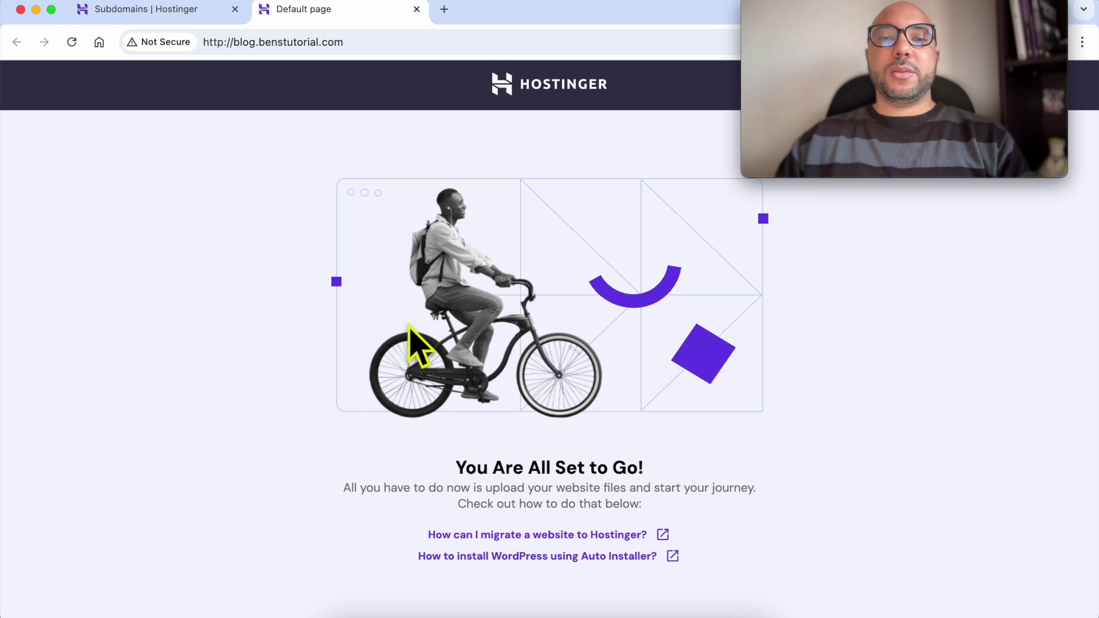
Check the blog.benstutorial.com address in the URL bar, then deselect it.
{"action": "double_click", "coordinate": [221, 42]}
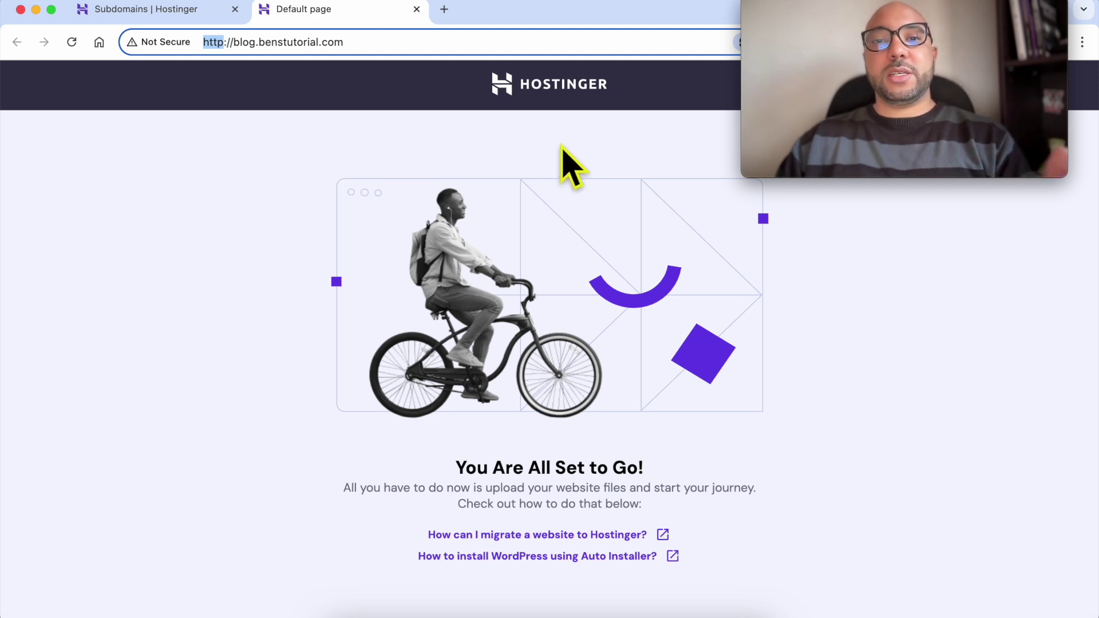
{"action": "left_click", "coordinate": [515, 171]}
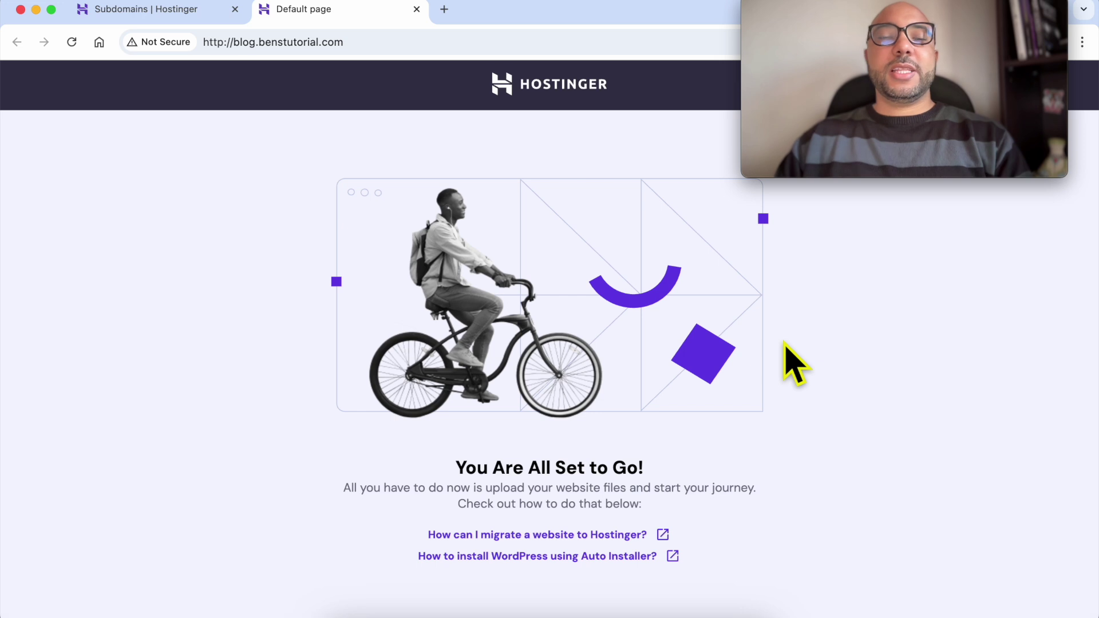
Return to the Subdomains tab and open File Manager under Files in the sidebar.
{"action": "left_click", "coordinate": [183, 13]}
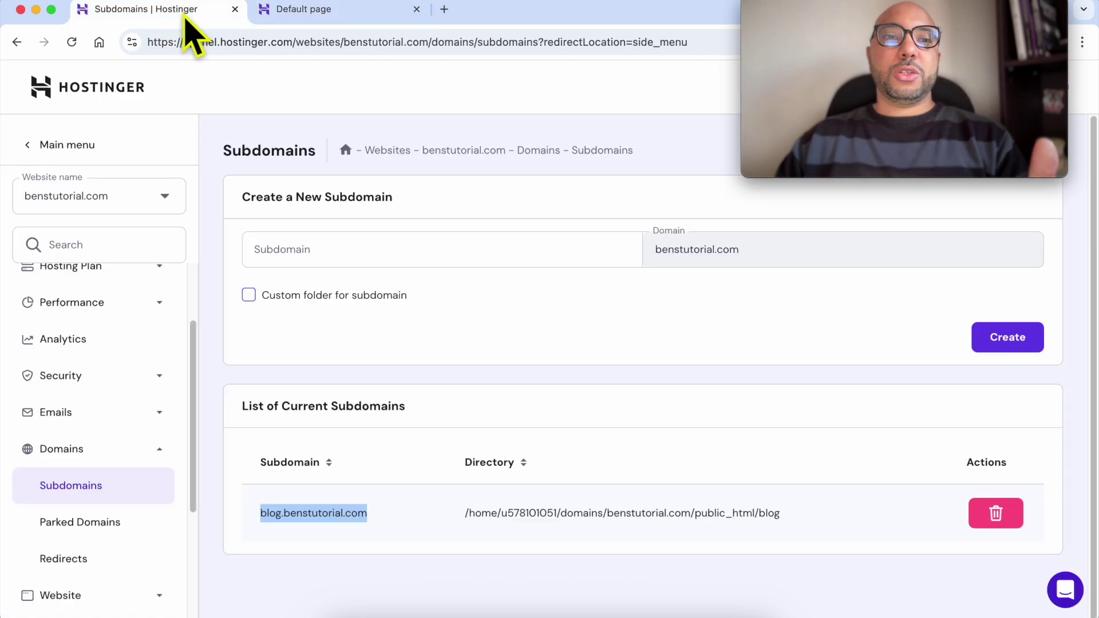
{"action": "left_click", "coordinate": [907, 545]}
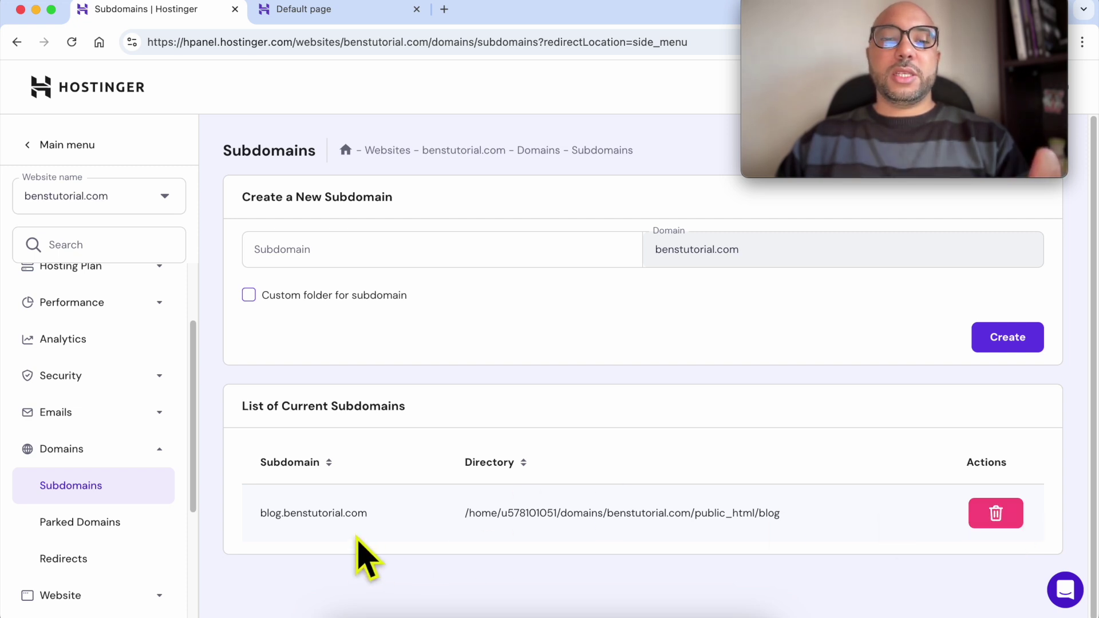
{"action": "left_click_drag", "start_coordinate": [368, 515], "coordinate": [258, 528]}
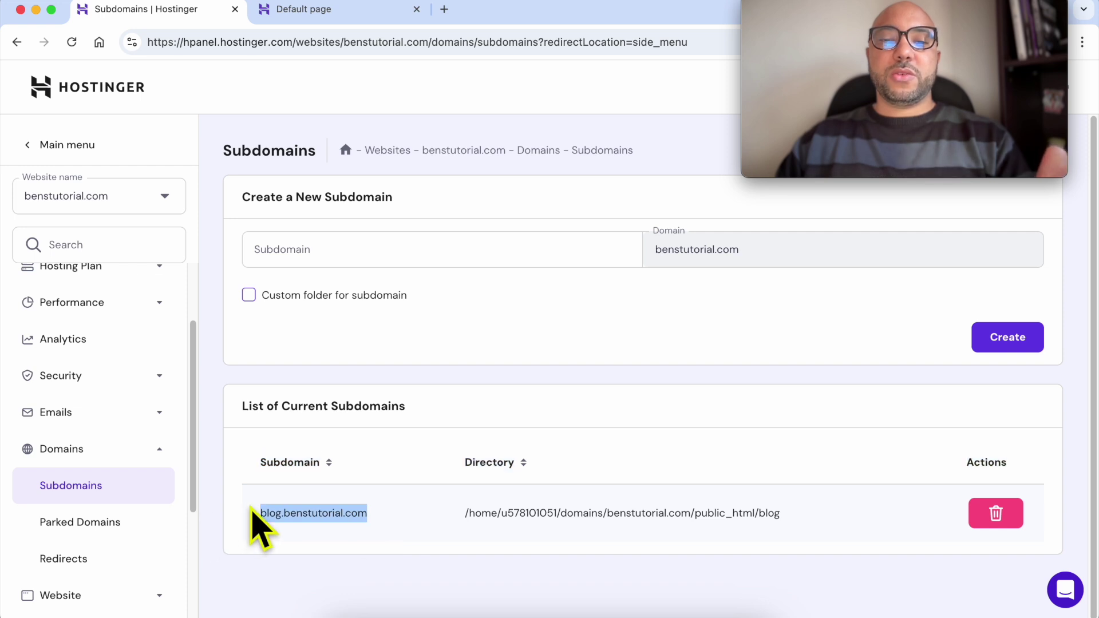
{"action": "left_click", "coordinate": [584, 526]}
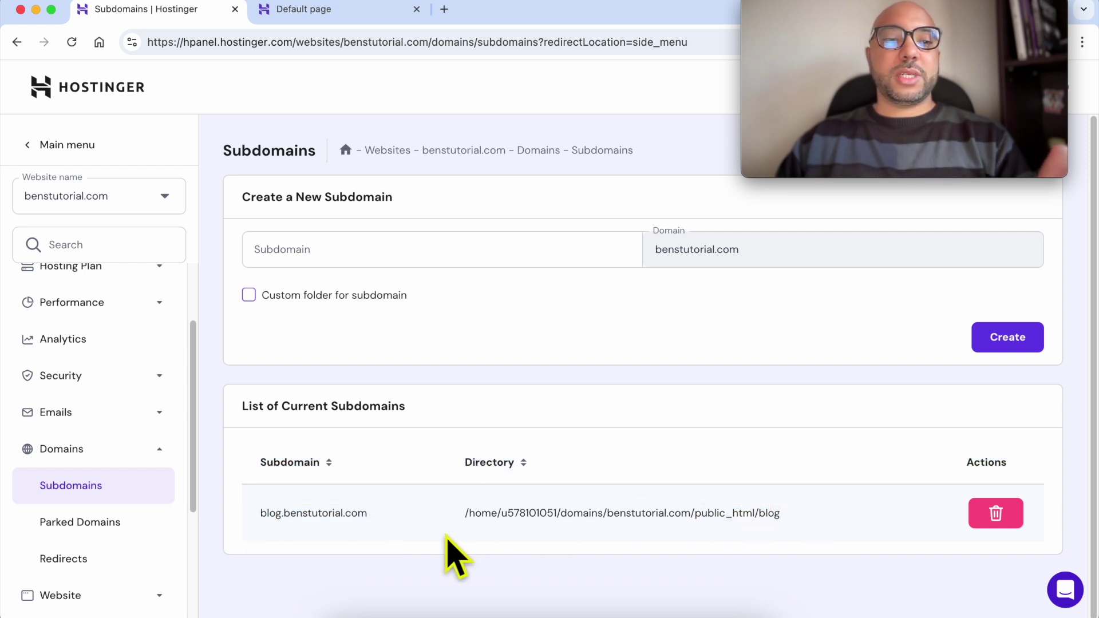
{"action": "scroll", "coordinate": [151, 481], "scroll_direction": "down", "scroll_amount": 2}
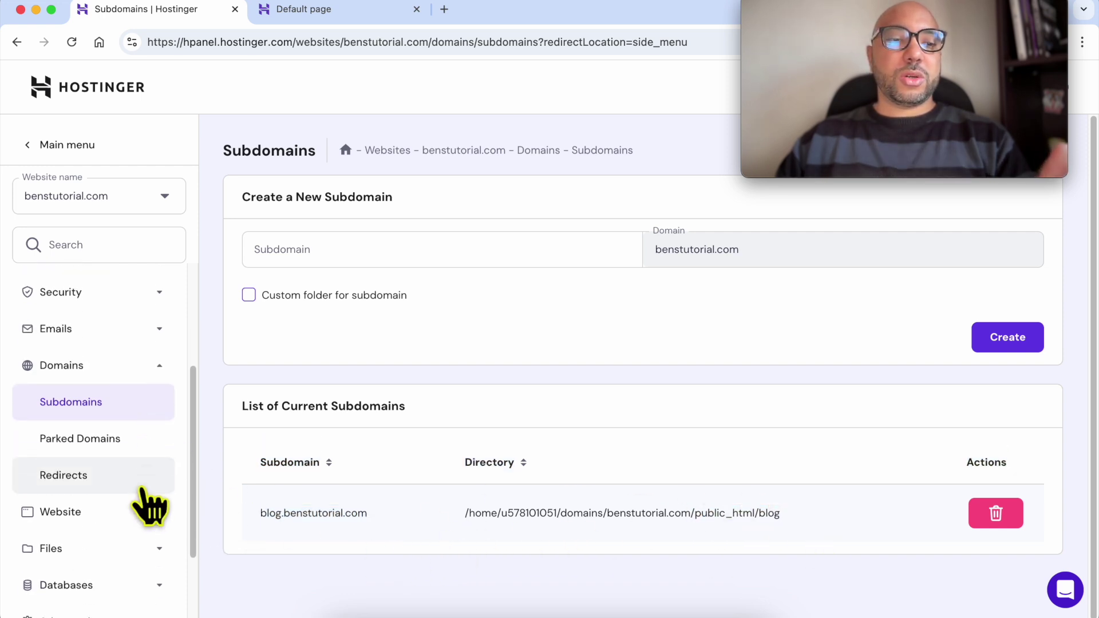
{"action": "left_click", "coordinate": [138, 546]}
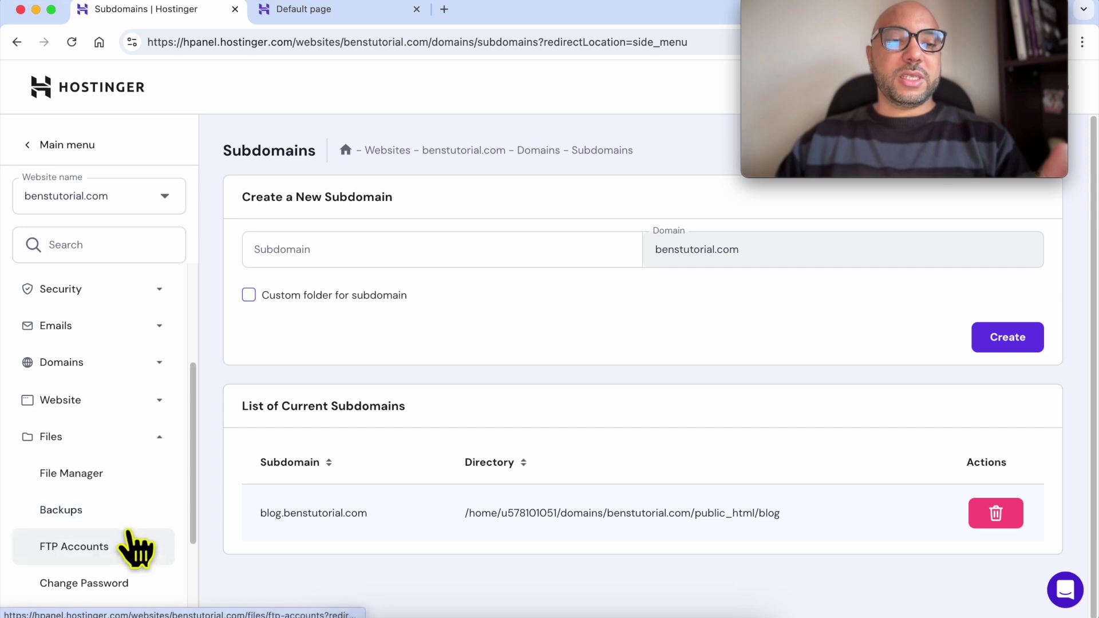
{"action": "left_click", "coordinate": [127, 491]}
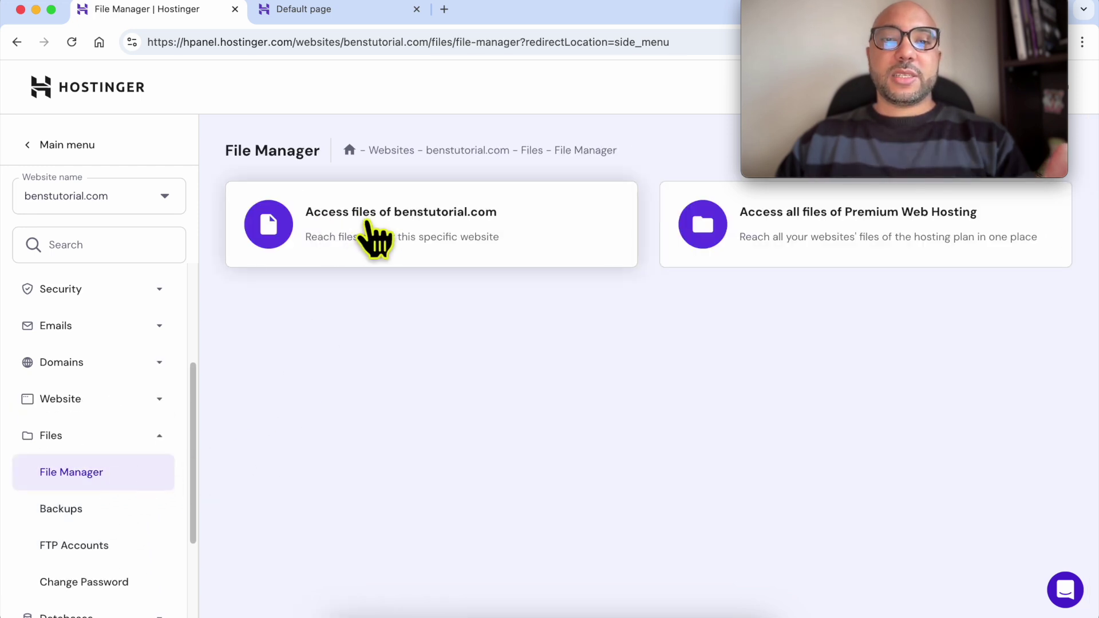
Open benstutorial.com's files and go into public_html/blog, where only default.php remains.
{"action": "left_click", "coordinate": [451, 218]}
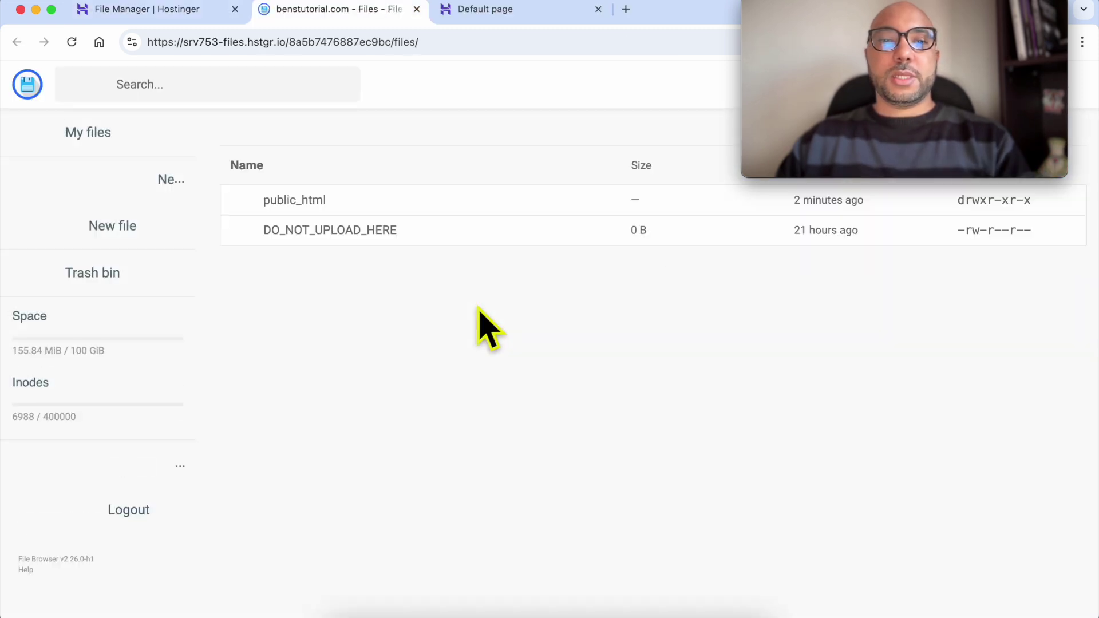
{"action": "double_click", "coordinate": [356, 203]}
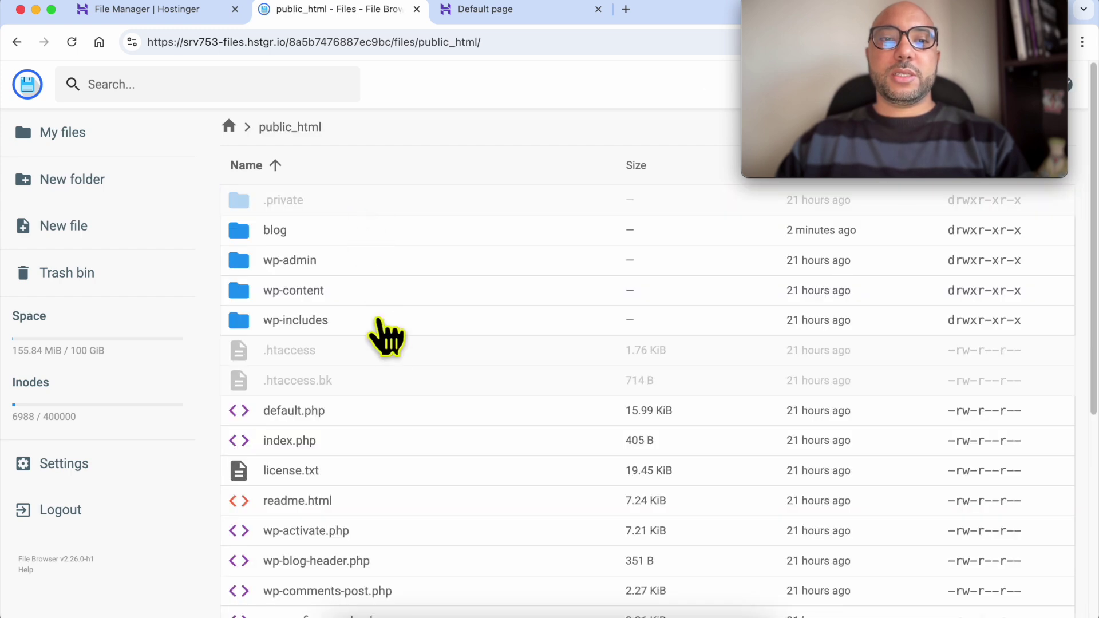
{"action": "left_click", "coordinate": [347, 264]}
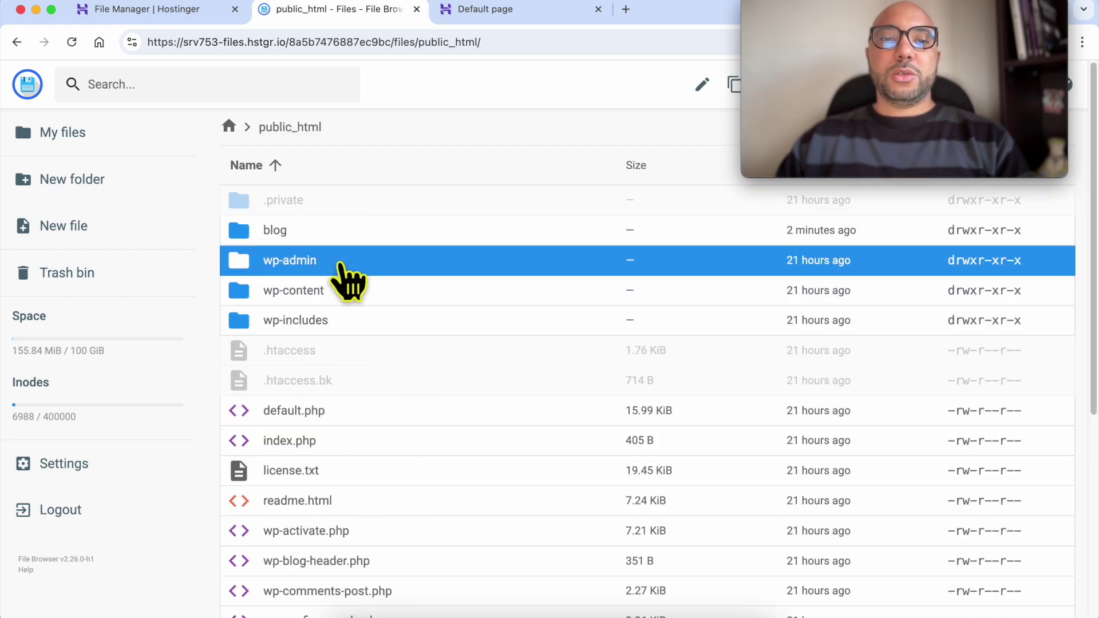
{"action": "left_click", "coordinate": [344, 612], "text": "shift"}
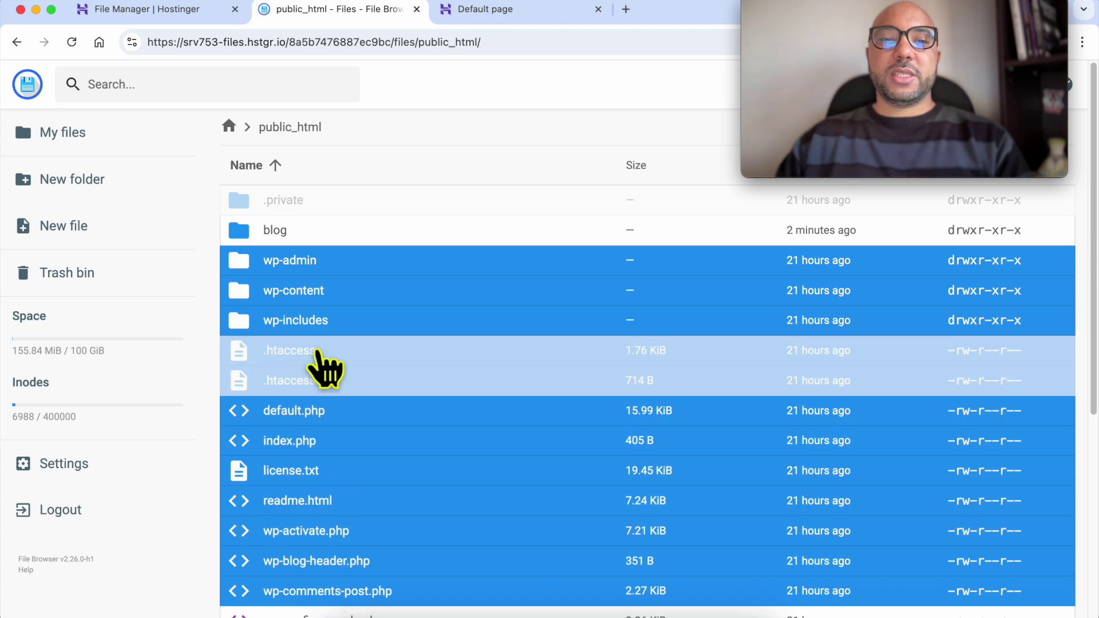
{"action": "left_click", "coordinate": [314, 241]}
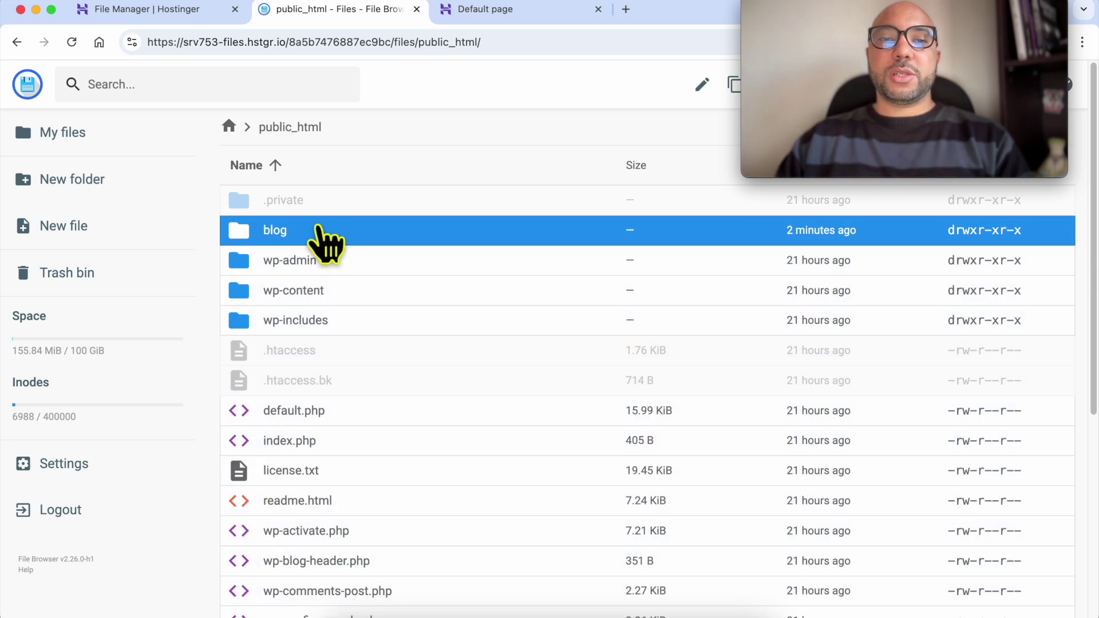
{"action": "double_click", "coordinate": [330, 241]}
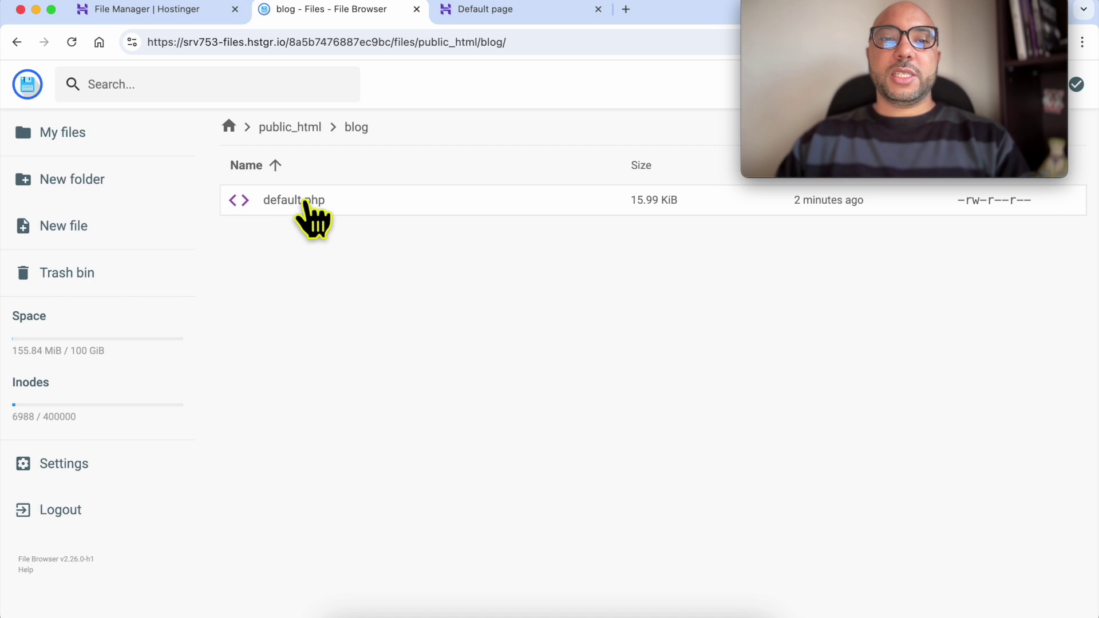
Permanently delete default.php from the blog folder.
{"action": "left_click", "coordinate": [292, 206]}
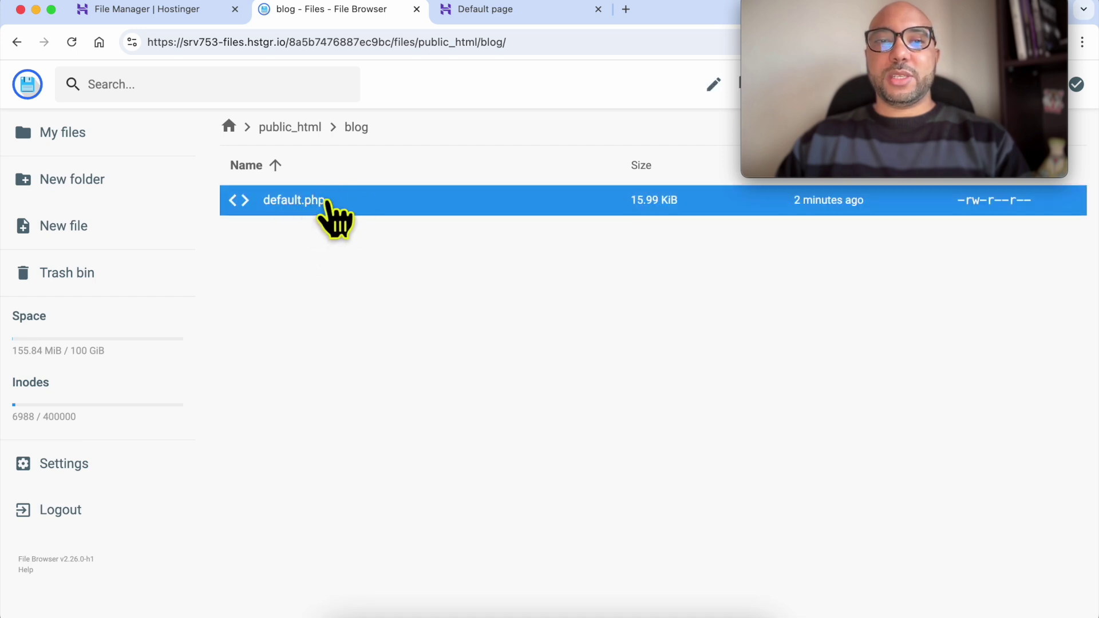
{"action": "right_click", "coordinate": [406, 208]}
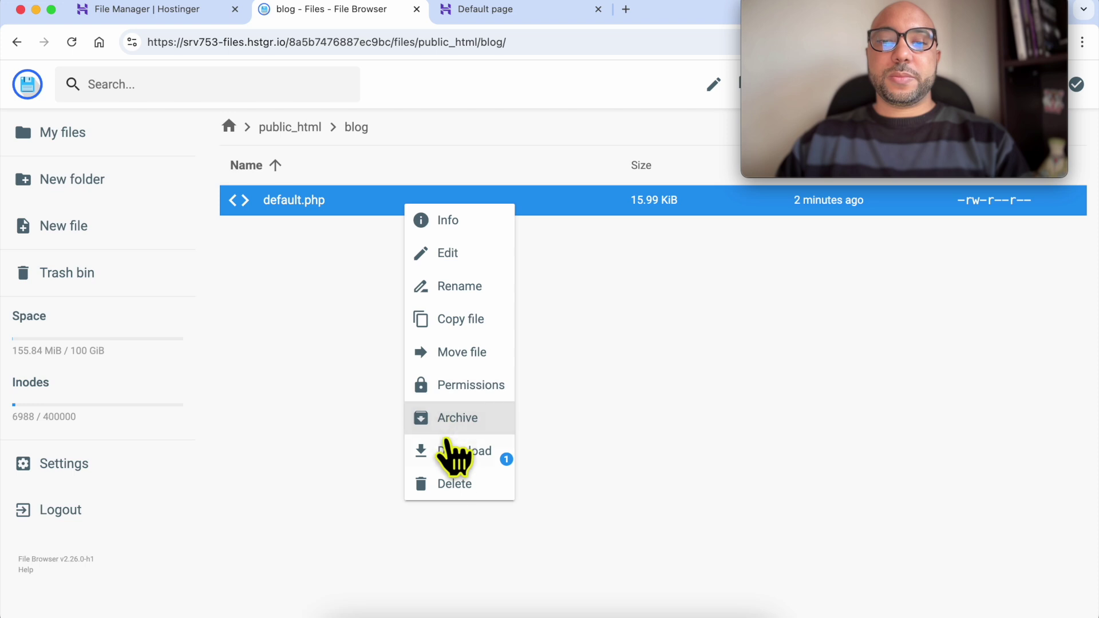
{"action": "left_click", "coordinate": [454, 483]}
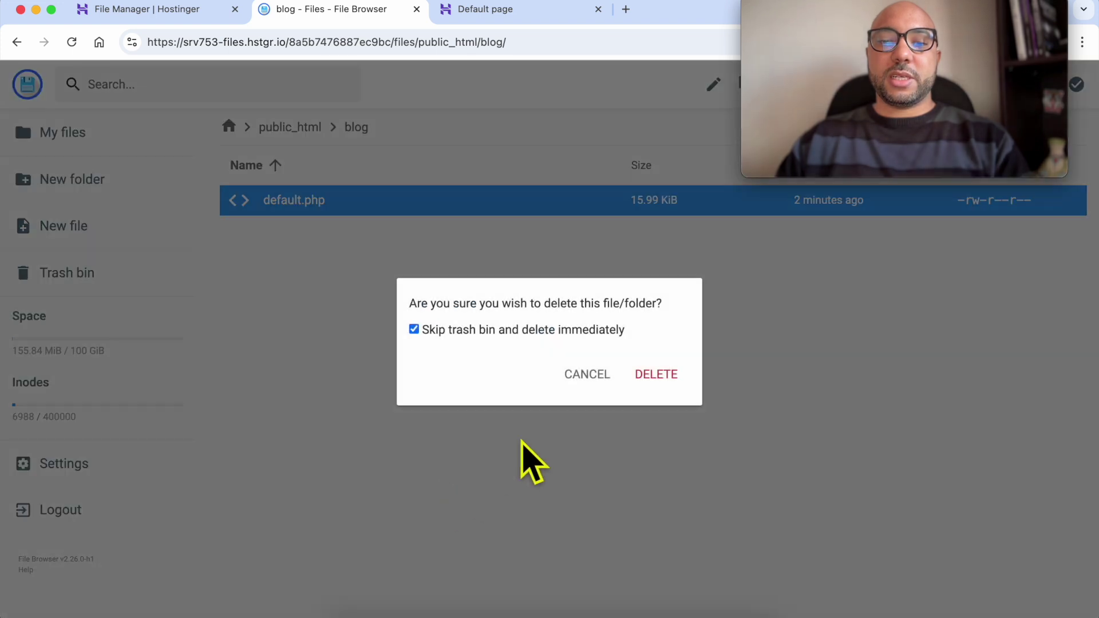
{"action": "left_click", "coordinate": [656, 374]}
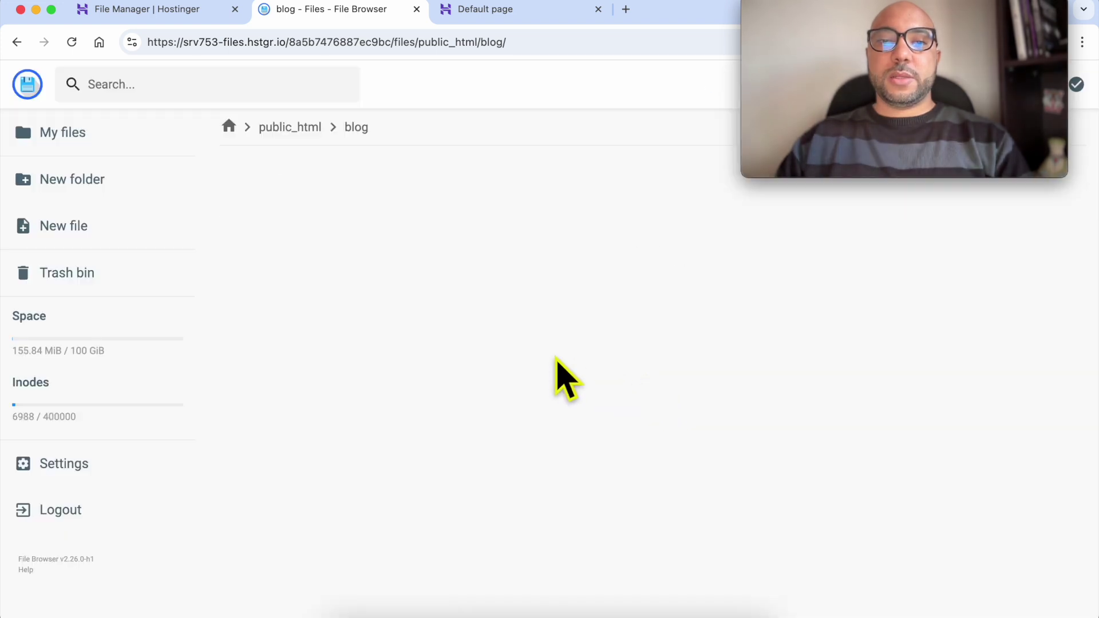
{"action": "left_click", "coordinate": [481, 11]}
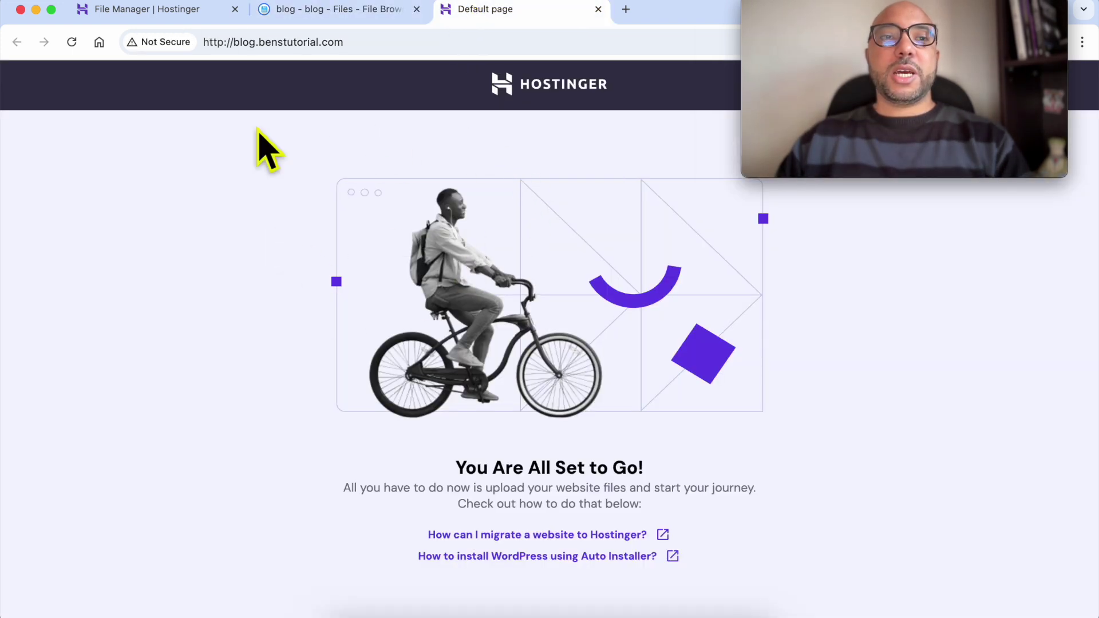
Reload blog.benstutorial.com and highlight the resulting 403 Forbidden message.
{"action": "left_click", "coordinate": [71, 42]}
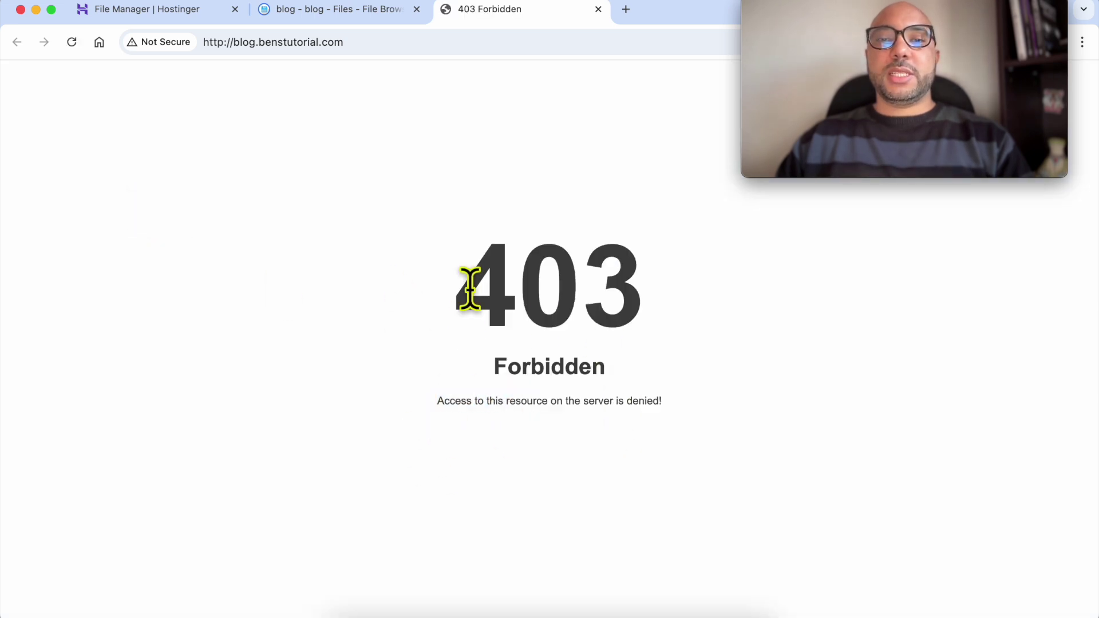
{"action": "left_click_drag", "start_coordinate": [470, 290], "coordinate": [657, 364]}
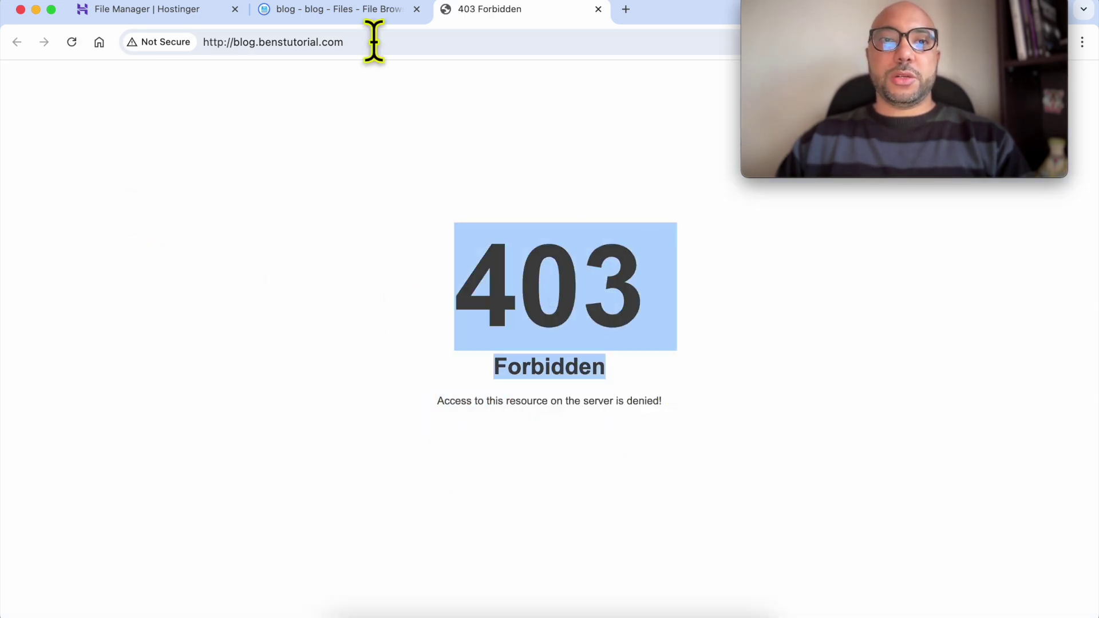